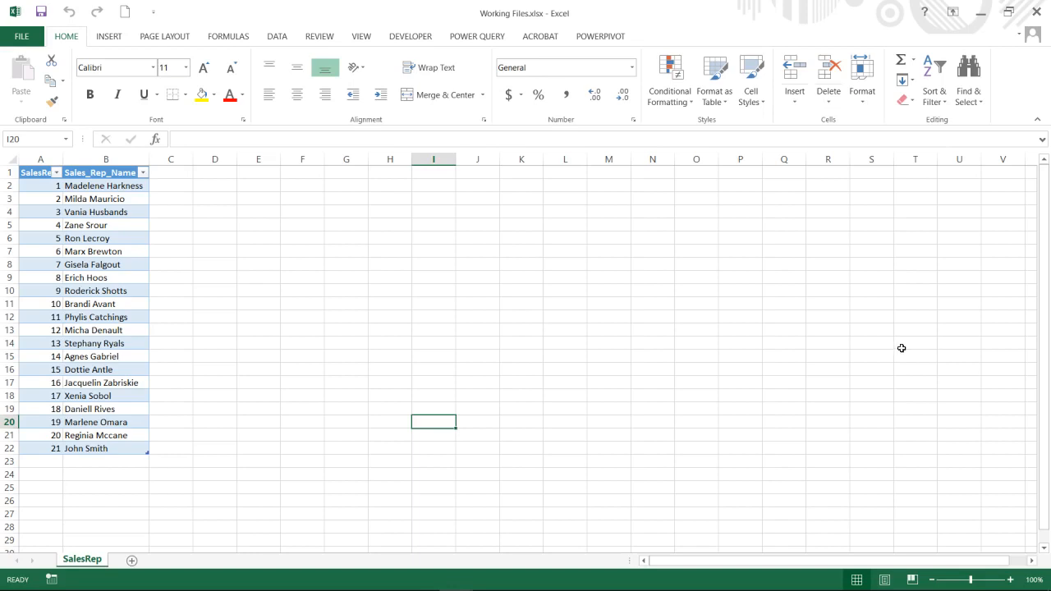
- Create a PivotTable from the PowerPivot data model on a new worksheet
{"action": "left_click", "coordinate": [600, 36]}
{"action": "left_click", "coordinate": [22, 74]}
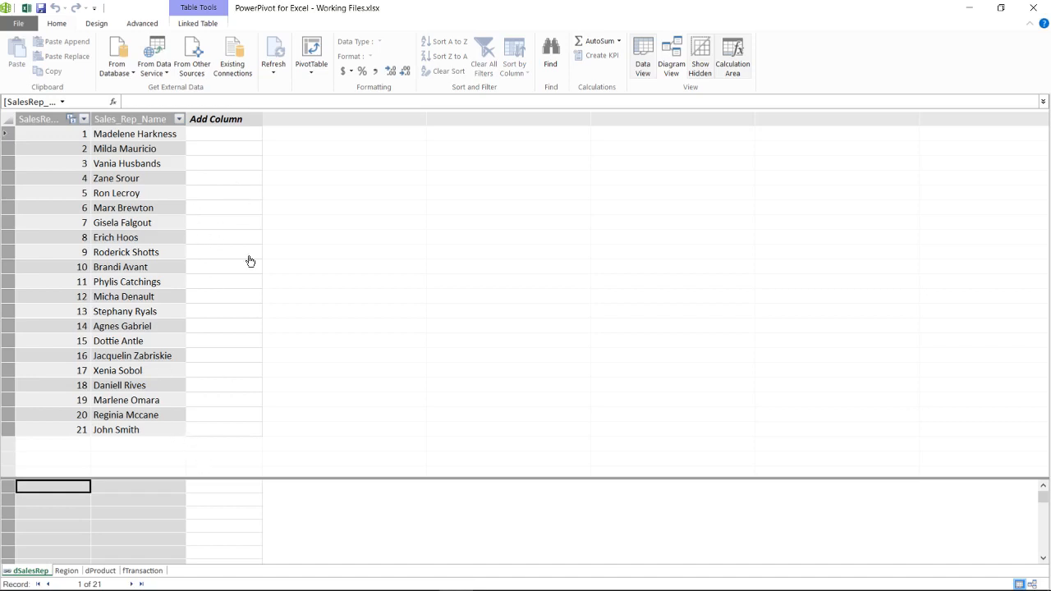
{"action": "left_click", "coordinate": [311, 73]}
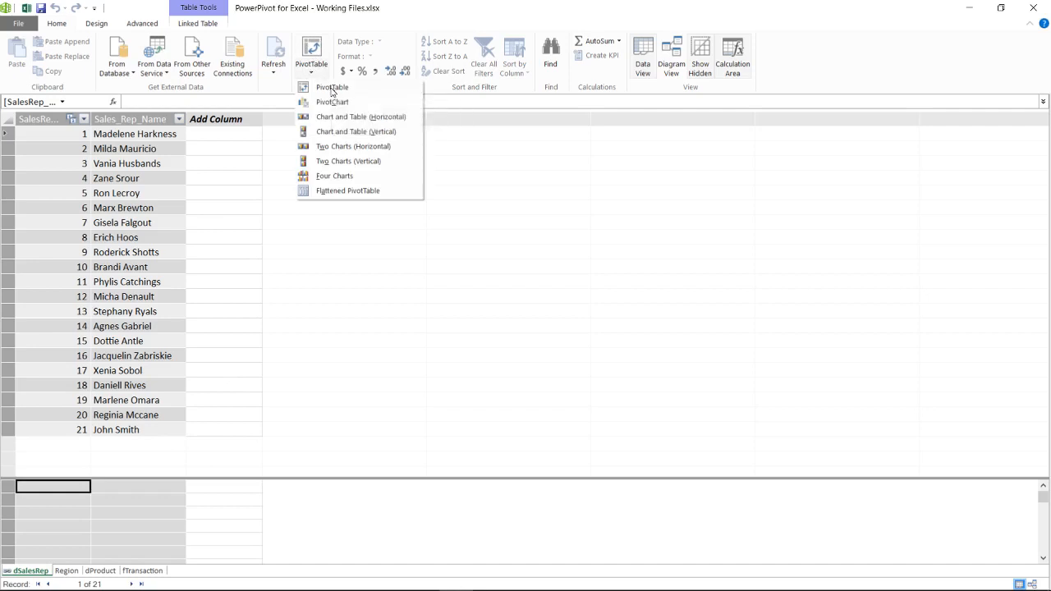
{"action": "left_click", "coordinate": [331, 88]}
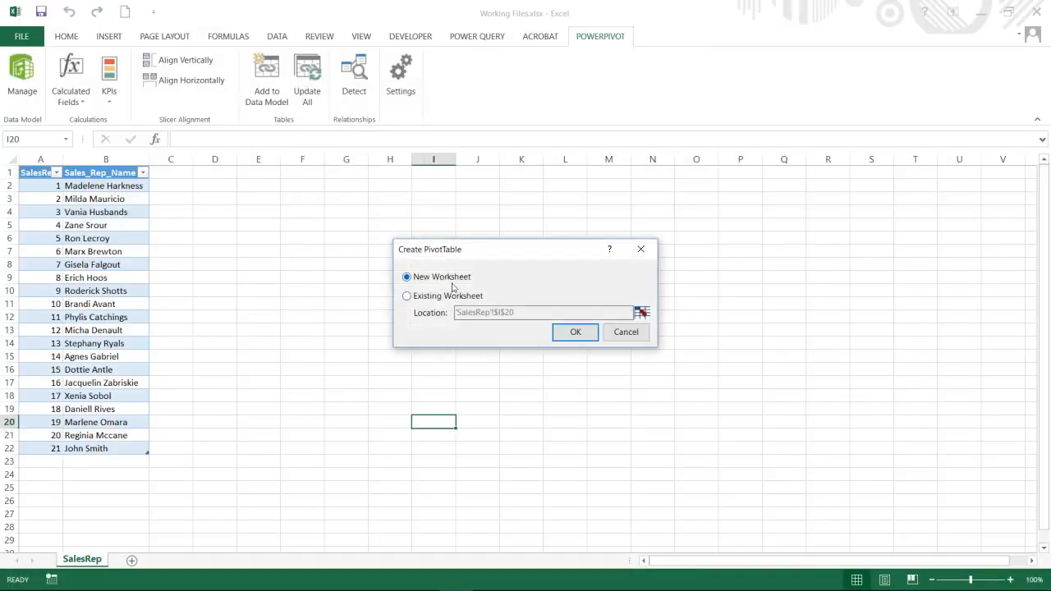
{"action": "left_click", "coordinate": [573, 333]}
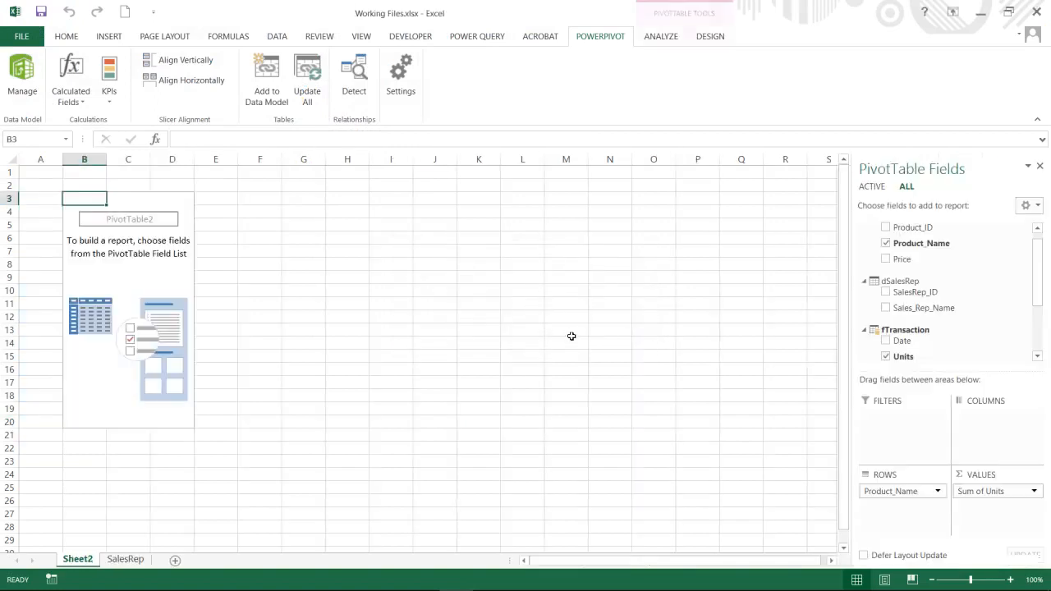
- Try to rename the new PivotTable worksheet as History
{"action": "double_click", "coordinate": [79, 559]}
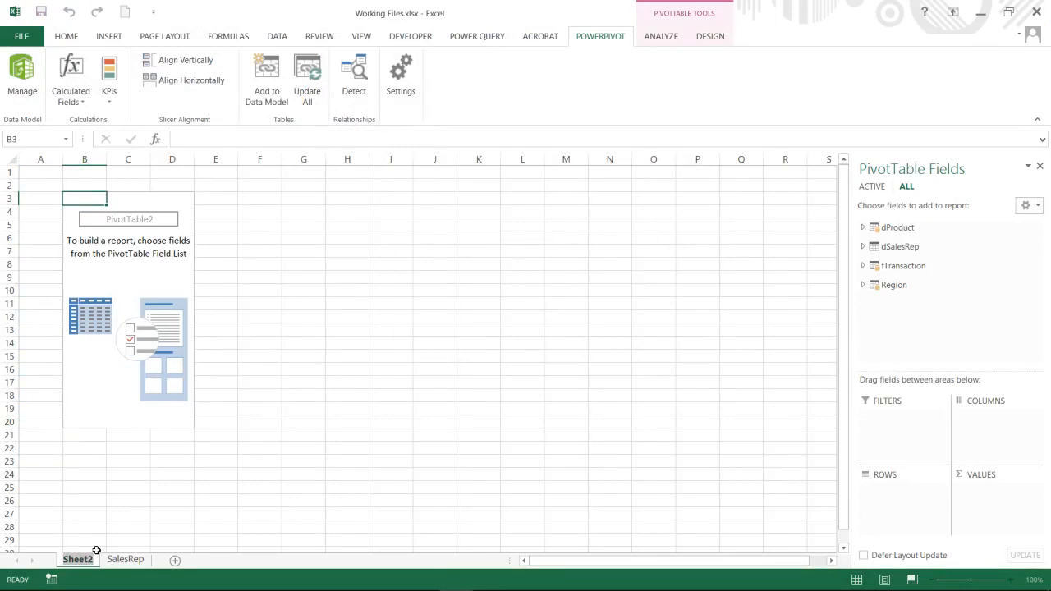
{"action": "type", "text": "Hi"}
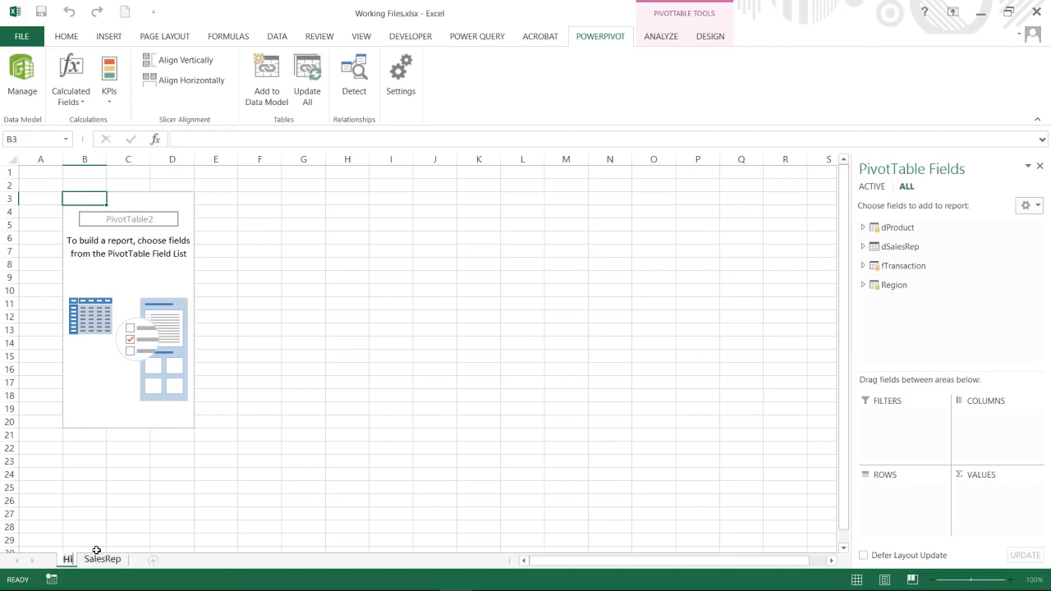
{"action": "type", "text": "story"}
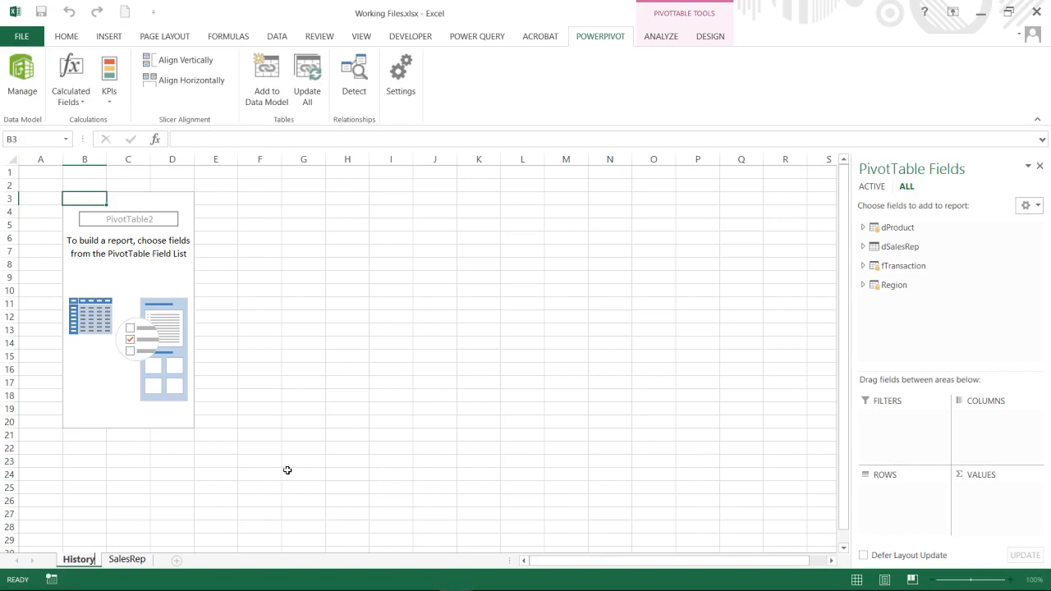
{"action": "key", "text": "Return"}
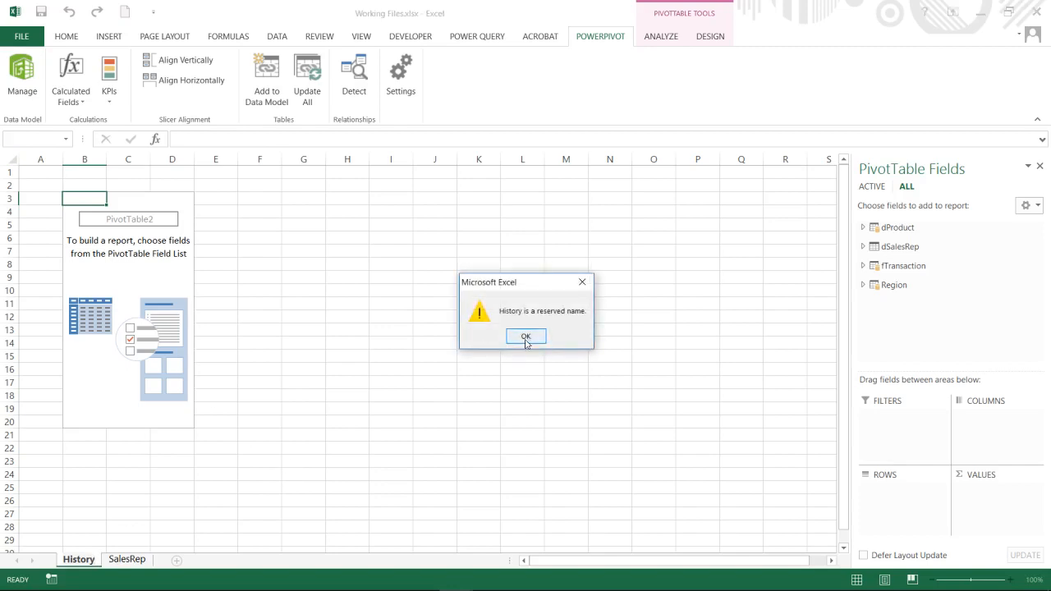
{"action": "left_click", "coordinate": [525, 337]}
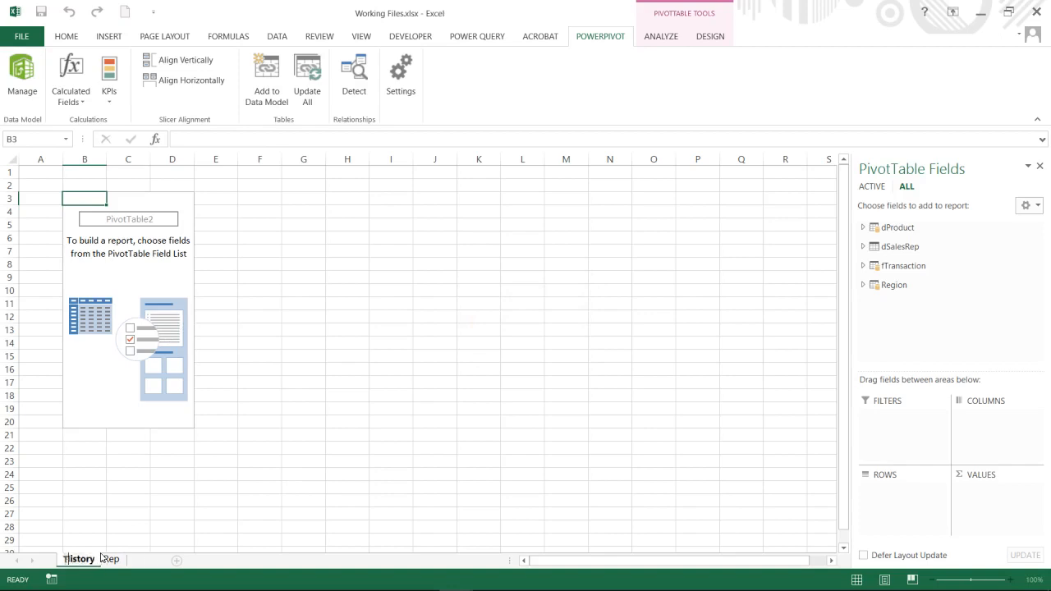
- Rename the new PivotTable worksheet as Trend
{"action": "type", "text": "Trend"}
{"action": "key", "text": "Return"}
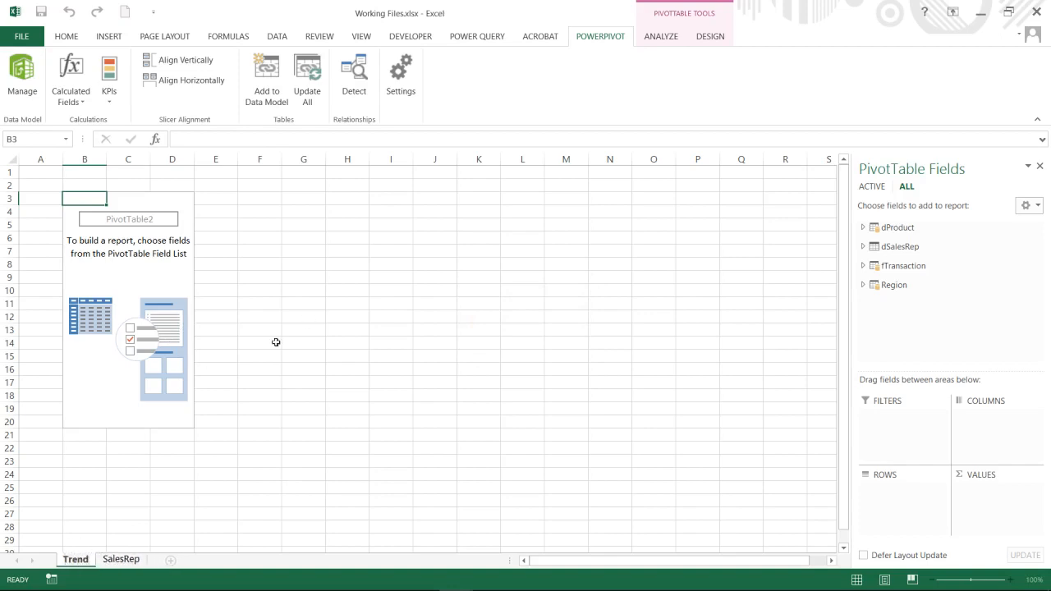
- Build the PivotTable with Product_Name from dProduct as rows and Units from fTransaction as summed values
{"action": "left_click", "coordinate": [134, 395]}
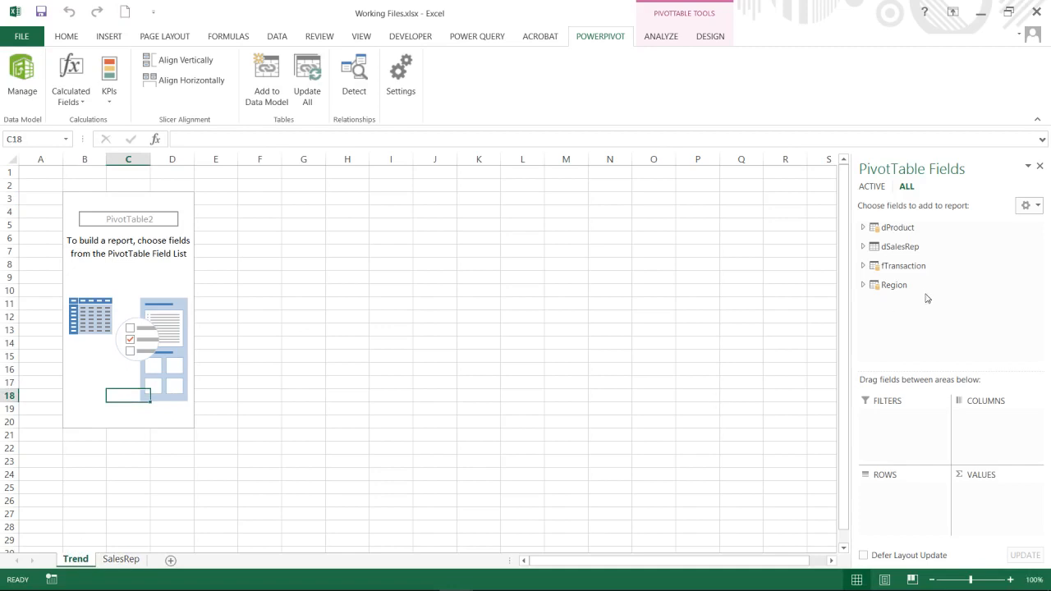
{"action": "left_click", "coordinate": [863, 228]}
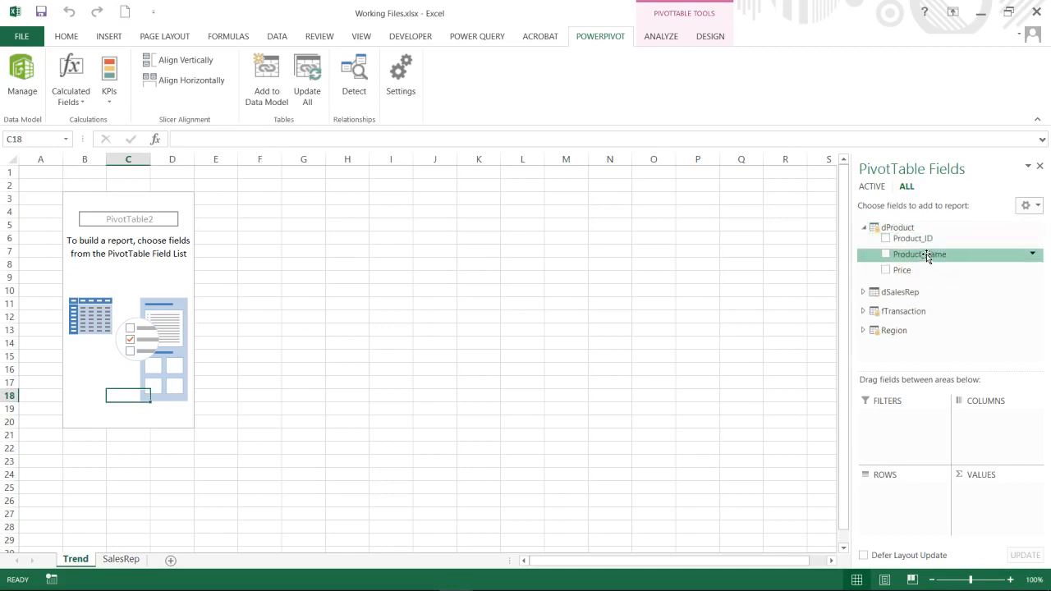
{"action": "left_click_drag", "start_coordinate": [932, 262], "coordinate": [892, 530]}
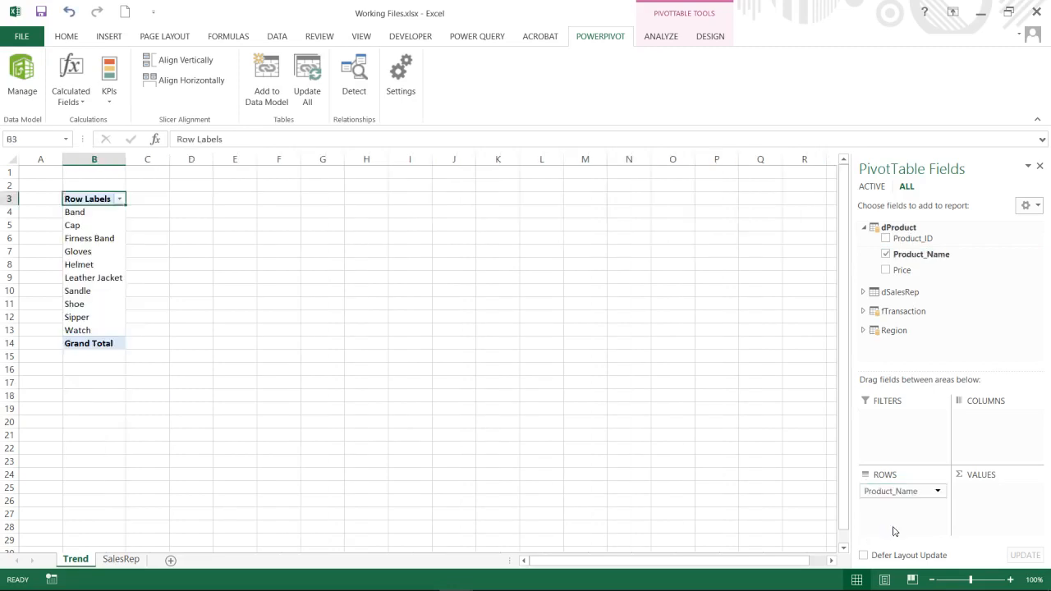
{"action": "left_click", "coordinate": [863, 311]}
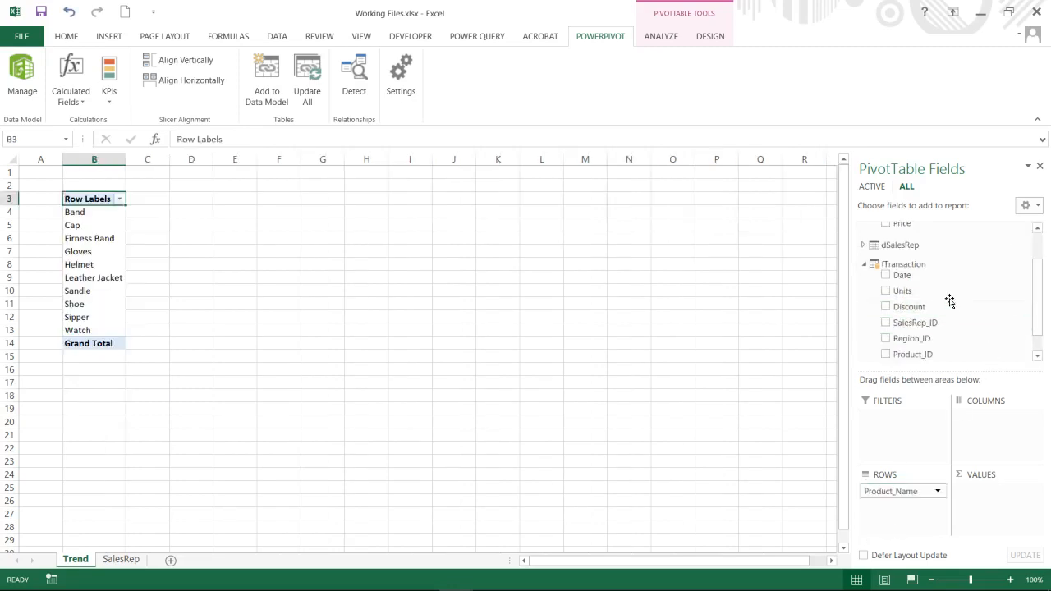
{"action": "left_click_drag", "start_coordinate": [944, 291], "coordinate": [986, 505]}
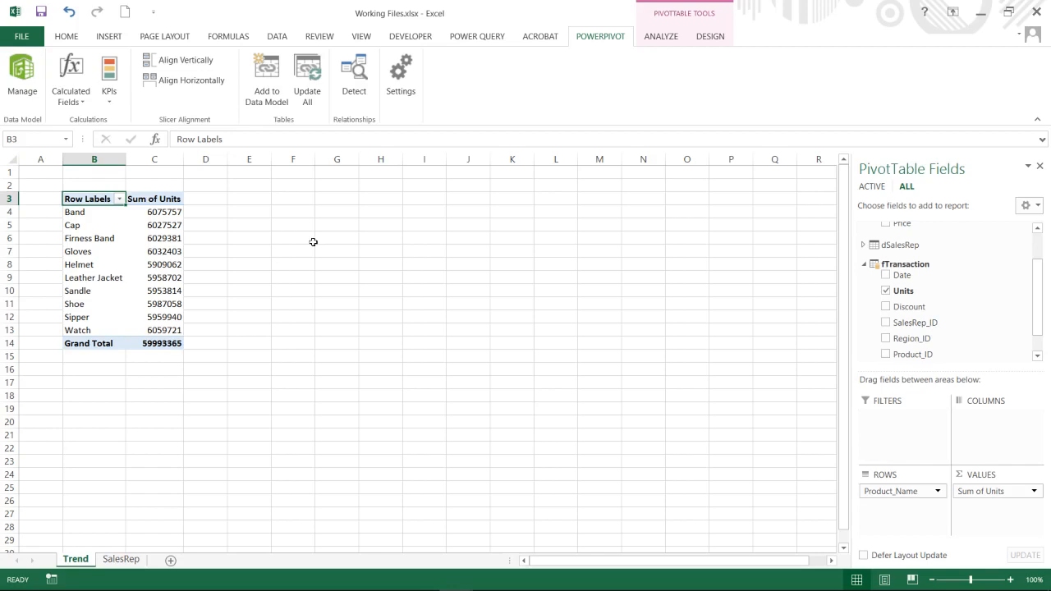
- Sort the product names in descending order by Sum of Units
{"action": "left_click", "coordinate": [119, 200]}
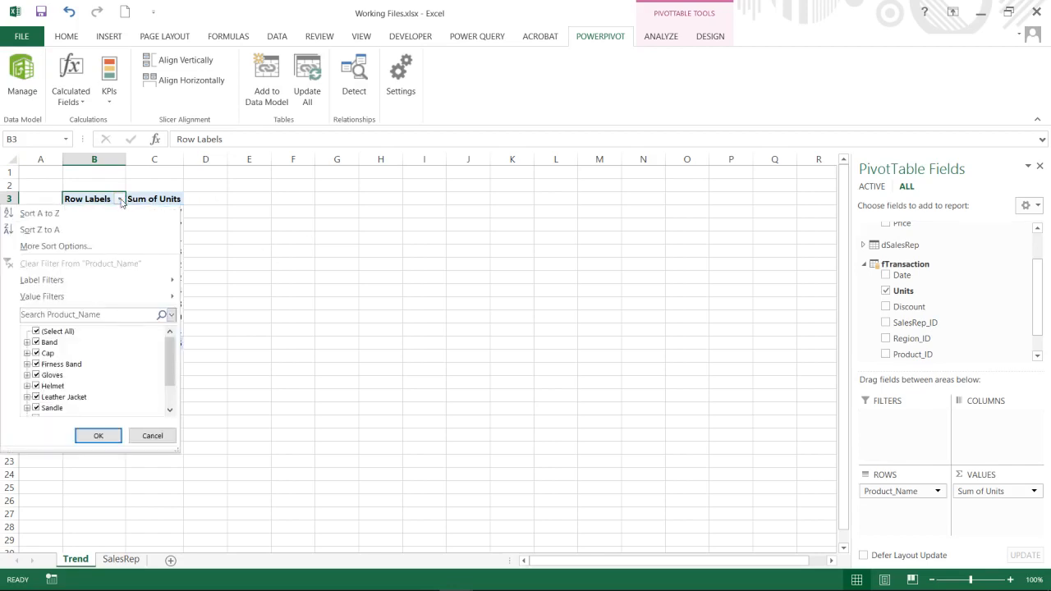
{"action": "left_click", "coordinate": [55, 245]}
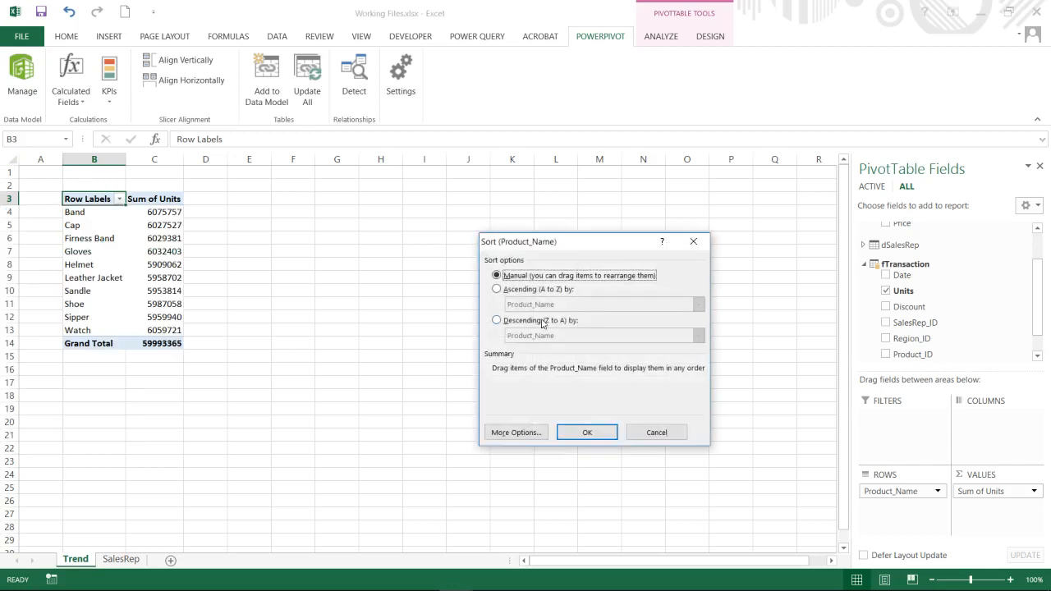
{"action": "left_click", "coordinate": [542, 322]}
{"action": "left_click", "coordinate": [571, 336]}
{"action": "left_click", "coordinate": [577, 363]}
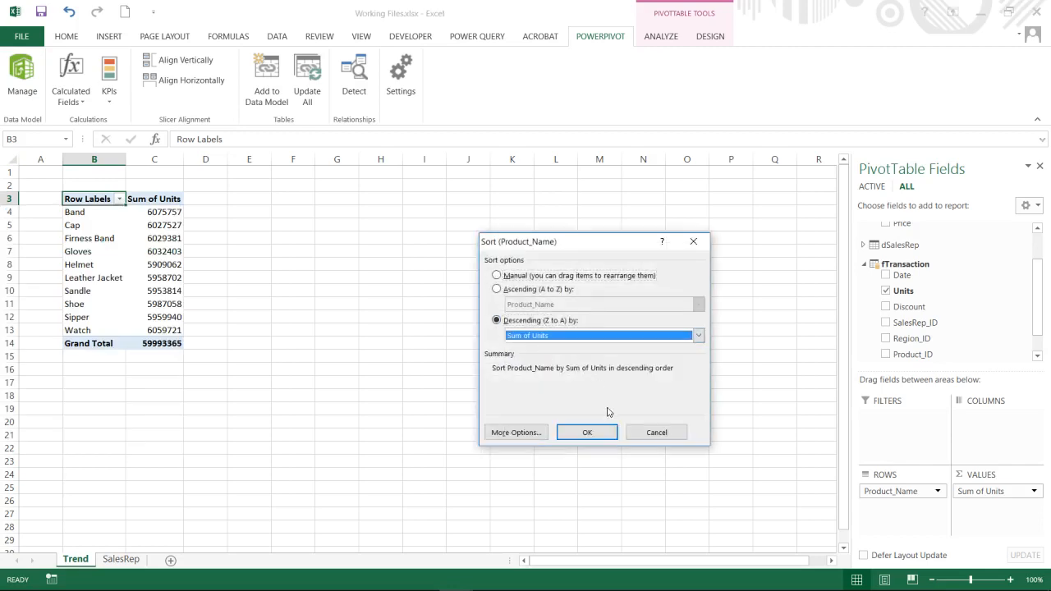
{"action": "left_click", "coordinate": [595, 435]}
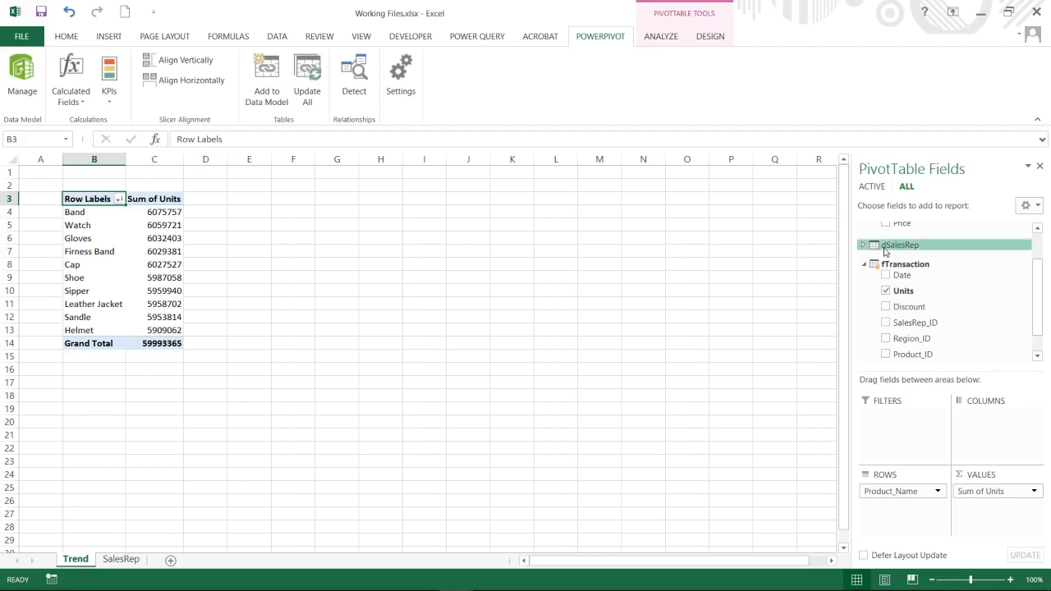
- Insert a slicer for the Region field of the Region table and place it beside the PivotTable
{"action": "left_click_drag", "start_coordinate": [1039, 305], "coordinate": [1039, 280]}
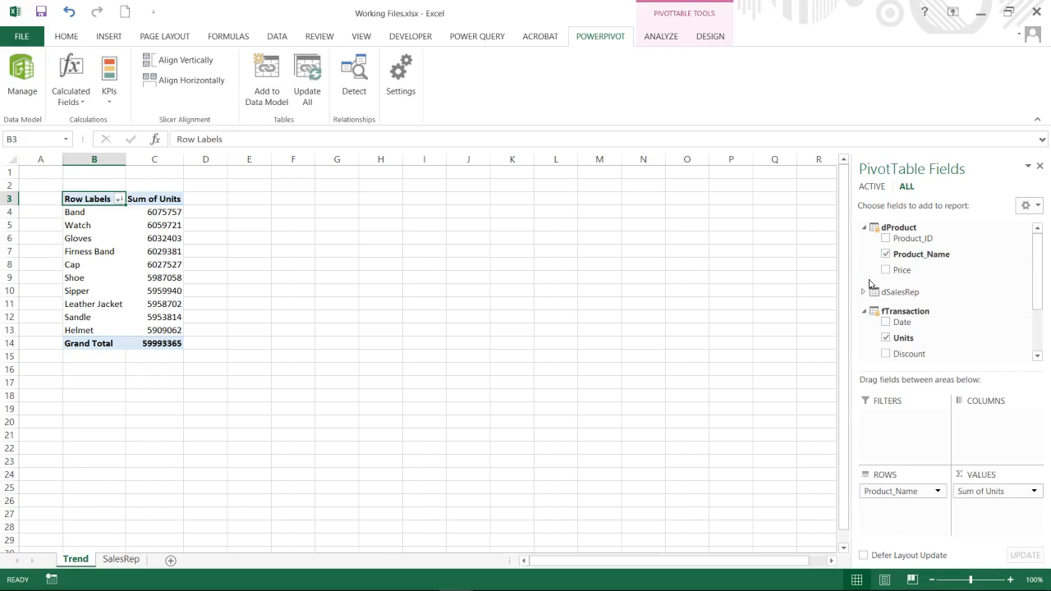
{"action": "left_click", "coordinate": [662, 36]}
{"action": "left_click", "coordinate": [388, 74]}
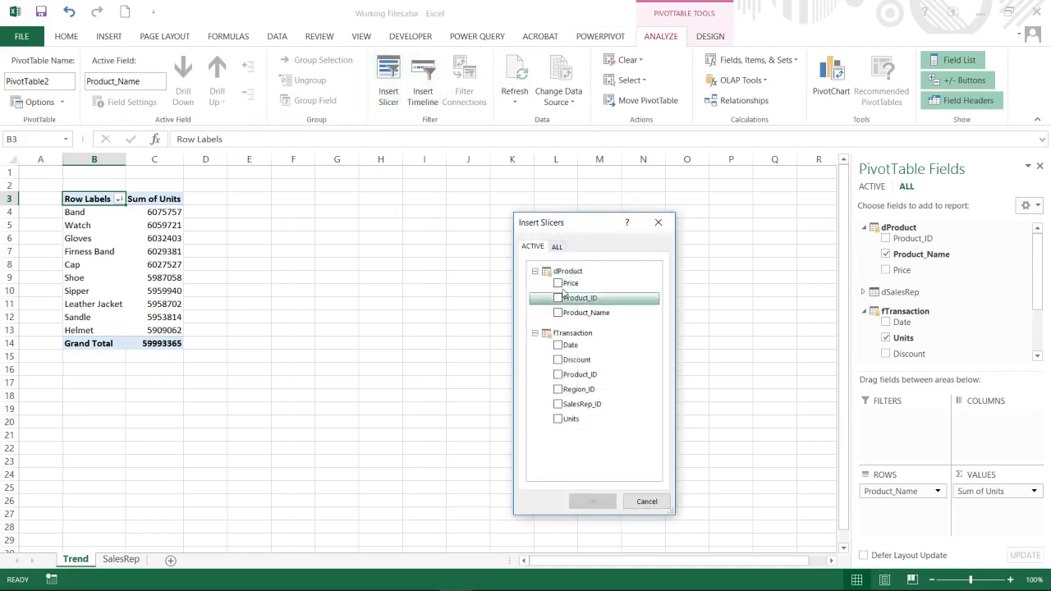
{"action": "left_click", "coordinate": [556, 246]}
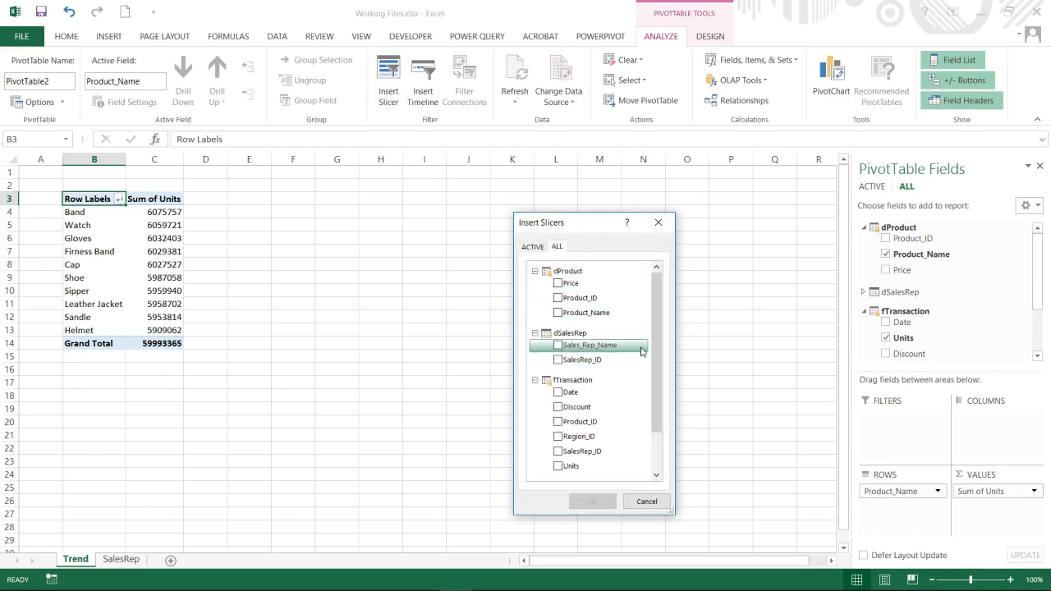
{"action": "scroll", "coordinate": [656, 398], "scroll_direction": "down", "scroll_amount": 2}
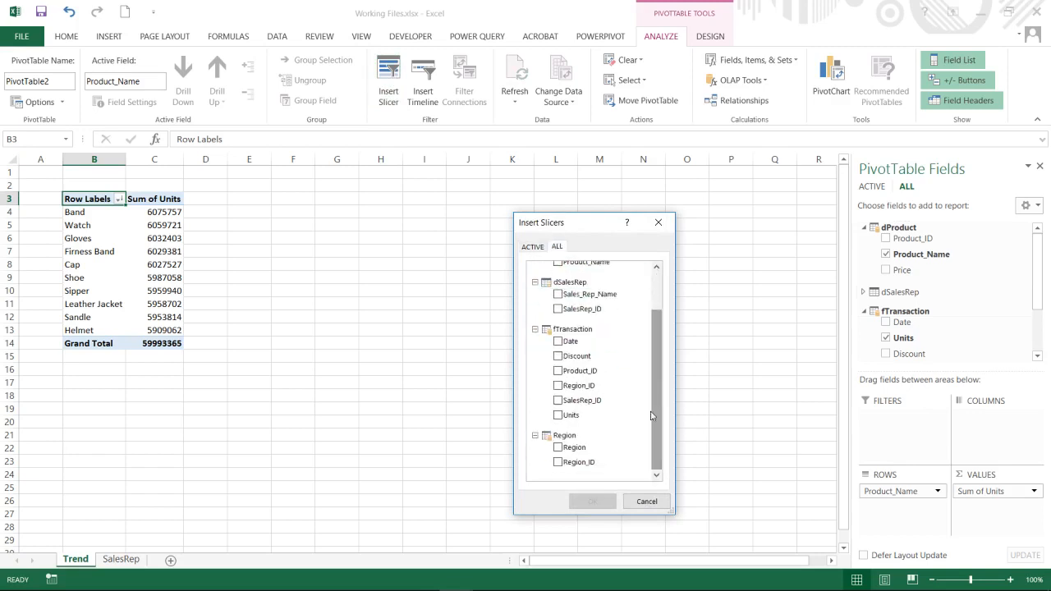
{"action": "left_click", "coordinate": [559, 447]}
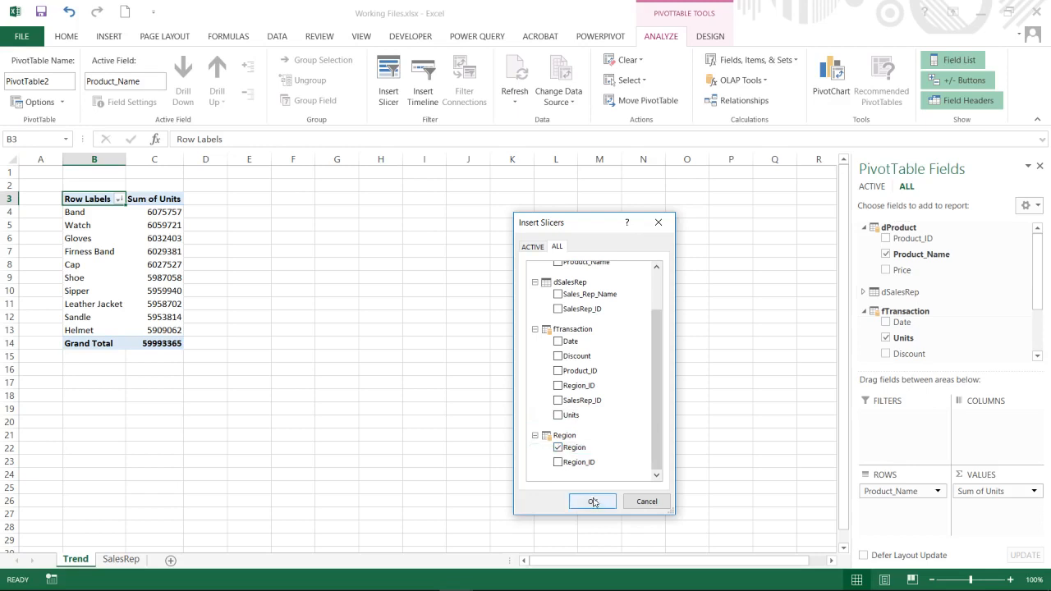
{"action": "left_click", "coordinate": [593, 502]}
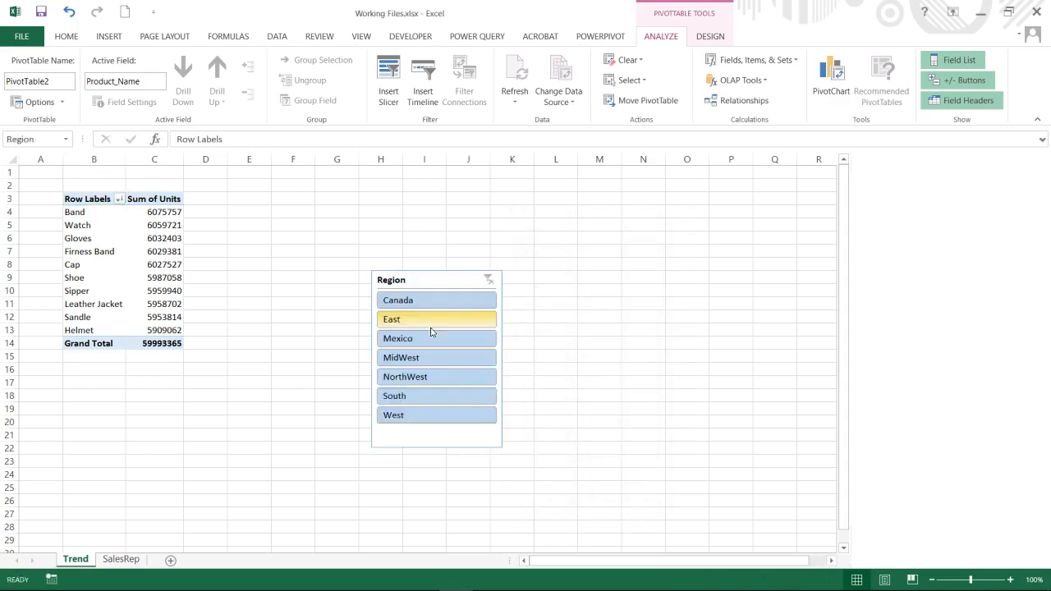
{"action": "left_click_drag", "start_coordinate": [421, 279], "coordinate": [289, 193]}
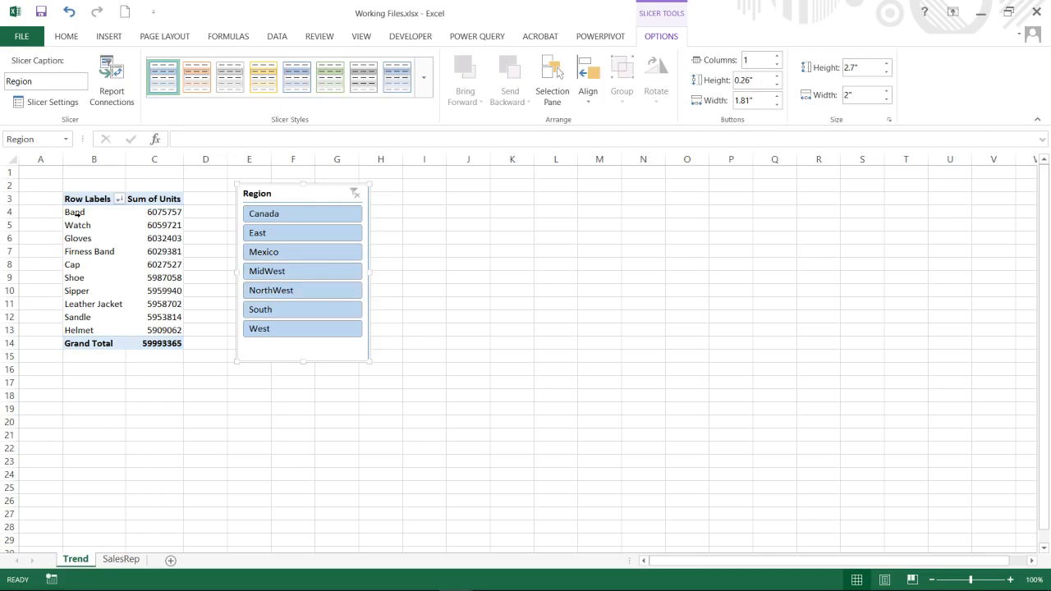
- Filter the PivotTable with the Region slicer to Canada, NorthWest and finally Mexico, one region at a time
{"action": "left_click", "coordinate": [315, 220]}
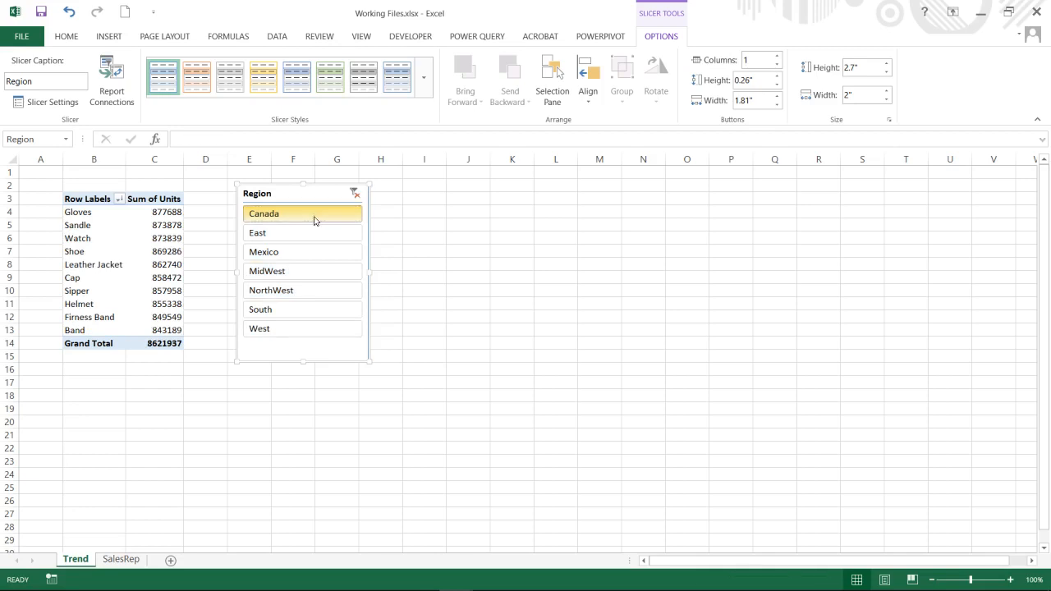
{"action": "left_click", "coordinate": [323, 297]}
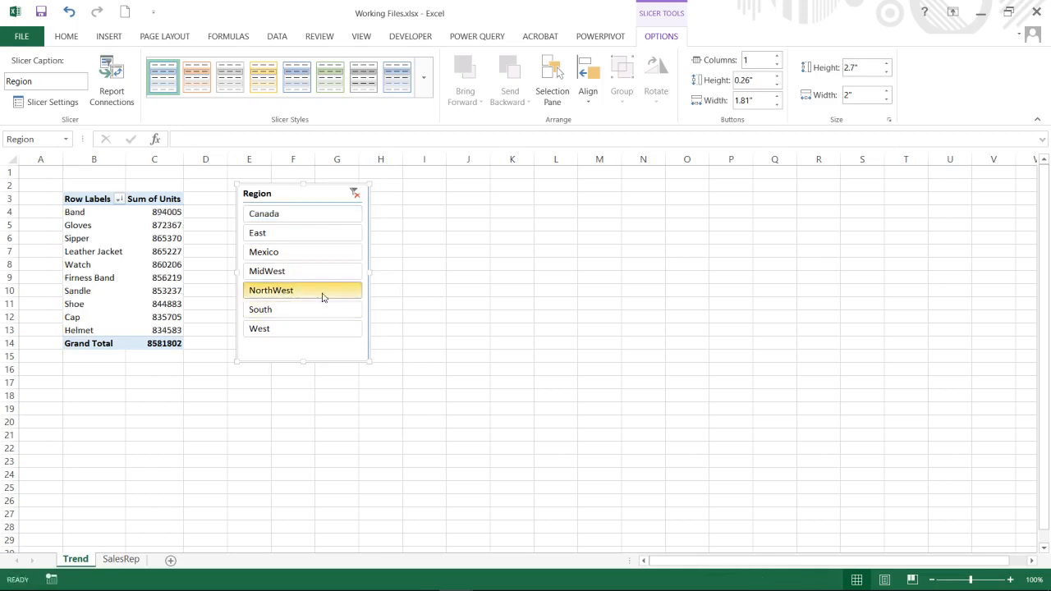
{"action": "left_click", "coordinate": [325, 254]}
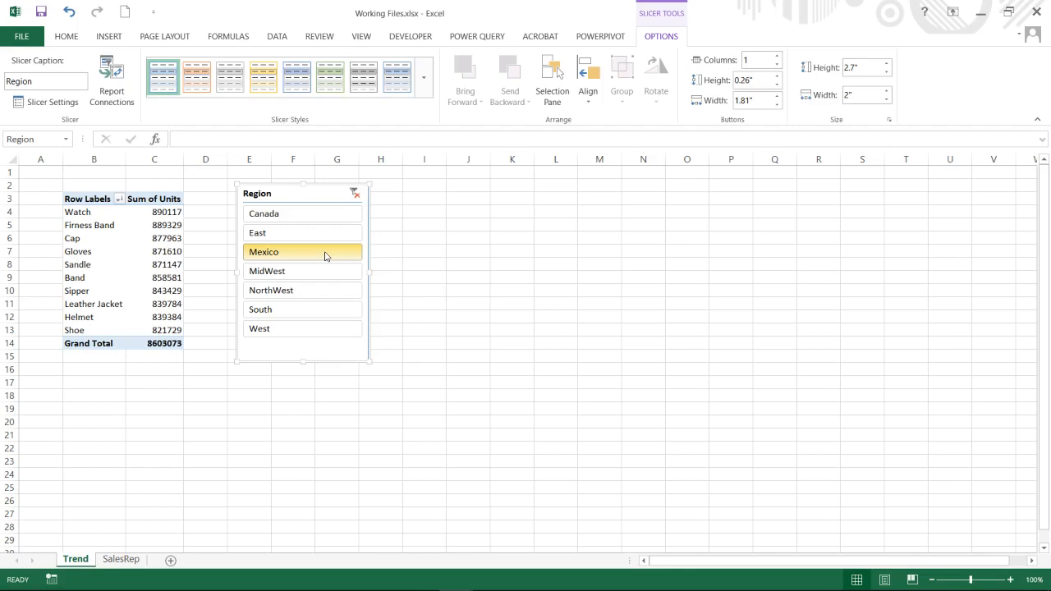
- Add Sales_Rep_Name from dSalesRep to the PivotTable rows beneath Product_Name
{"action": "left_click", "coordinate": [156, 263]}
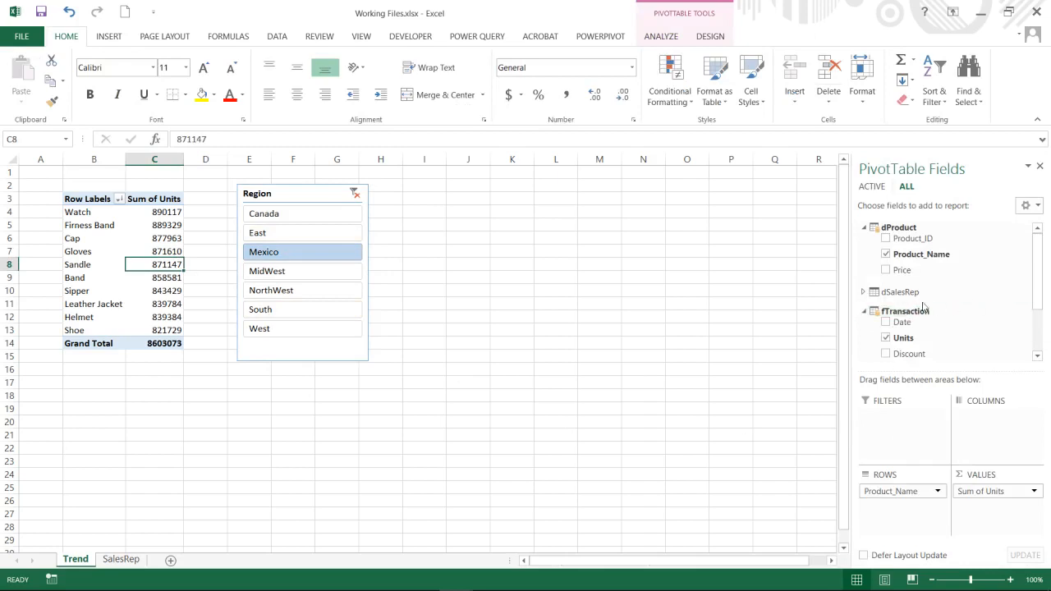
{"action": "left_click", "coordinate": [863, 292]}
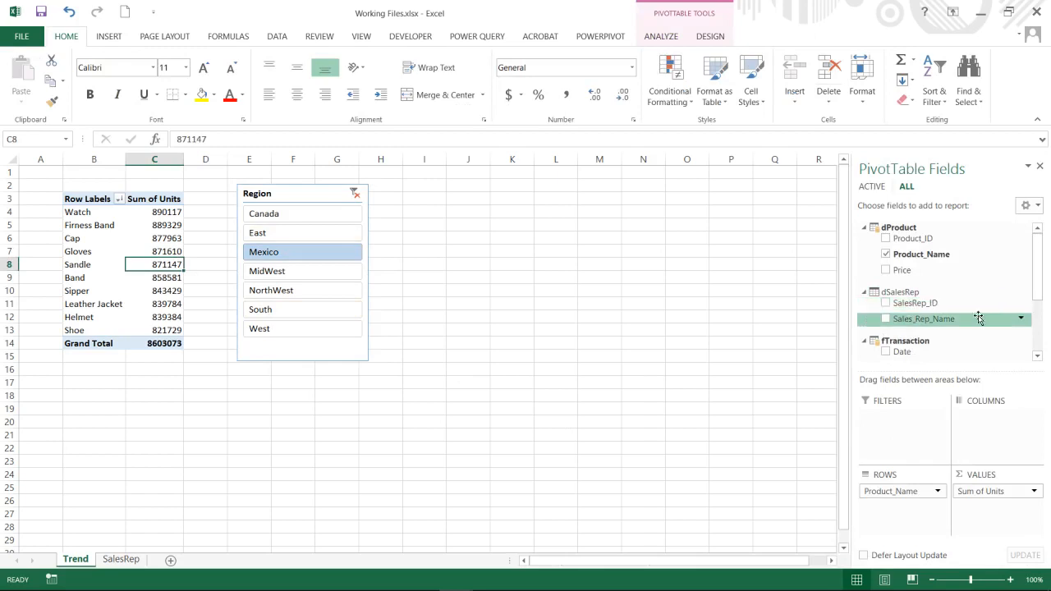
{"action": "left_click_drag", "start_coordinate": [973, 318], "coordinate": [923, 512]}
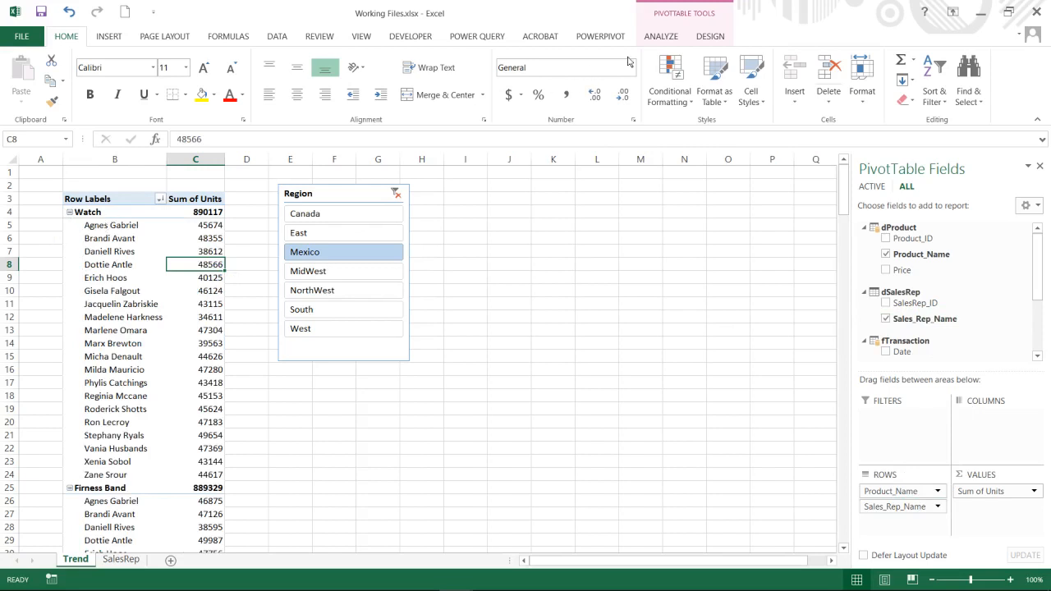
- Change the PivotTable's report layout to tabular form
{"action": "left_click", "coordinate": [710, 36]}
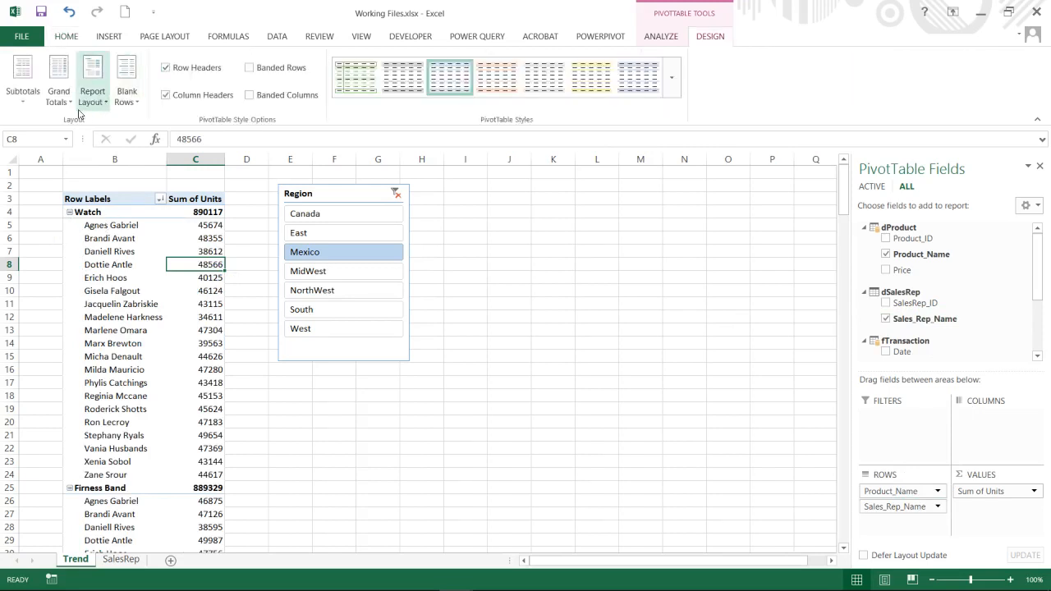
{"action": "left_click", "coordinate": [59, 92]}
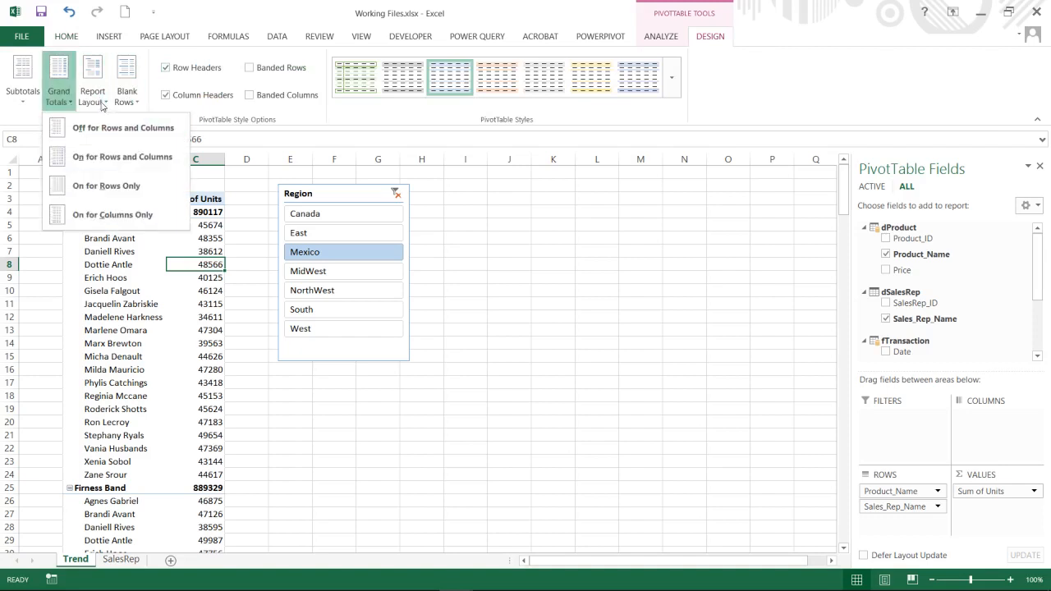
{"action": "left_click", "coordinate": [92, 92]}
{"action": "left_click", "coordinate": [145, 187]}
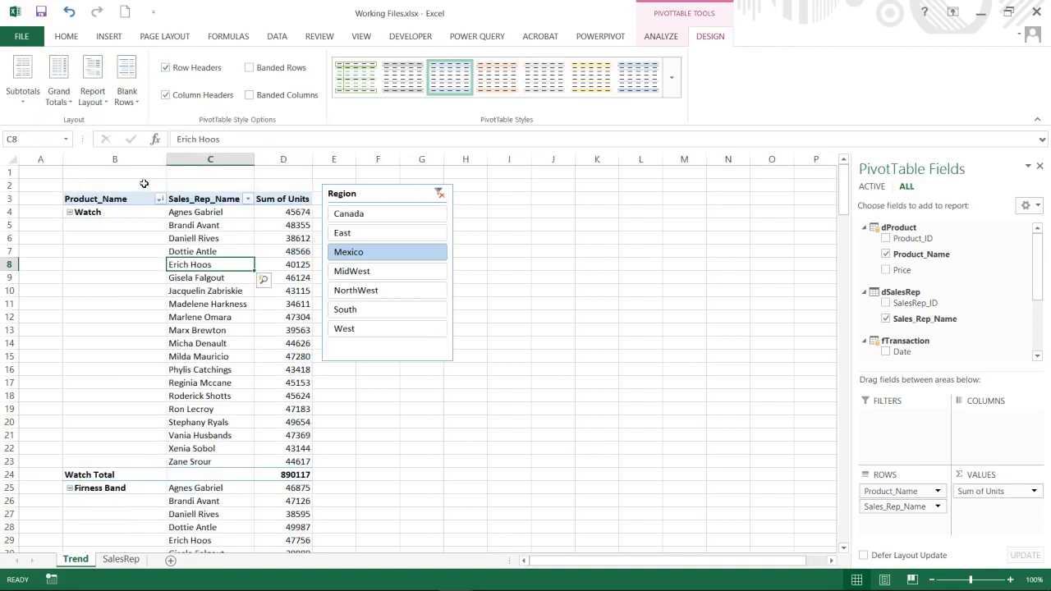
- Set the PivotTable's report layout to repeat all item labels
{"action": "left_click", "coordinate": [59, 90]}
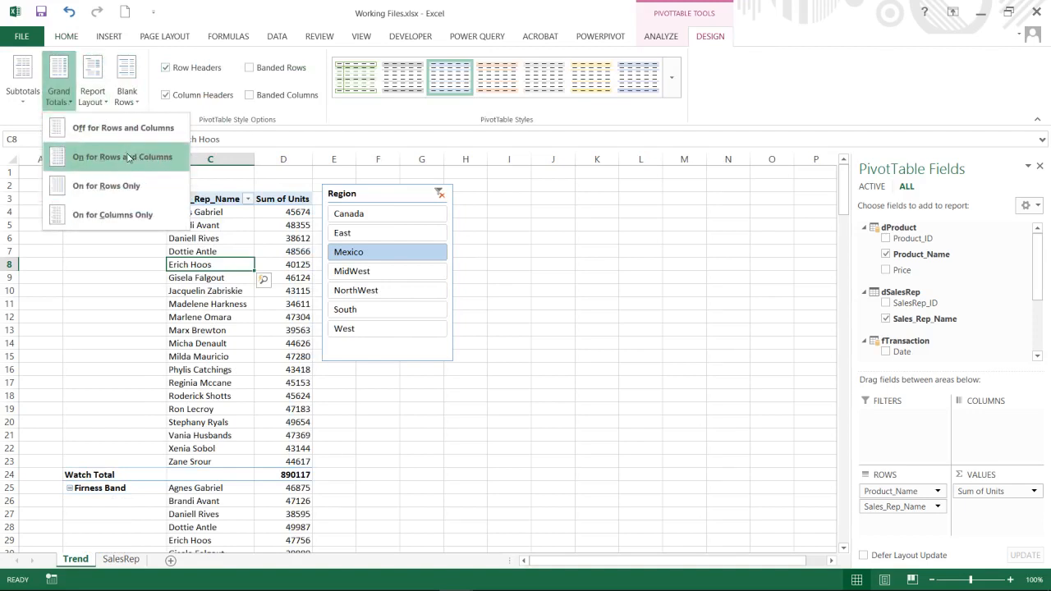
{"action": "left_click", "coordinate": [92, 92]}
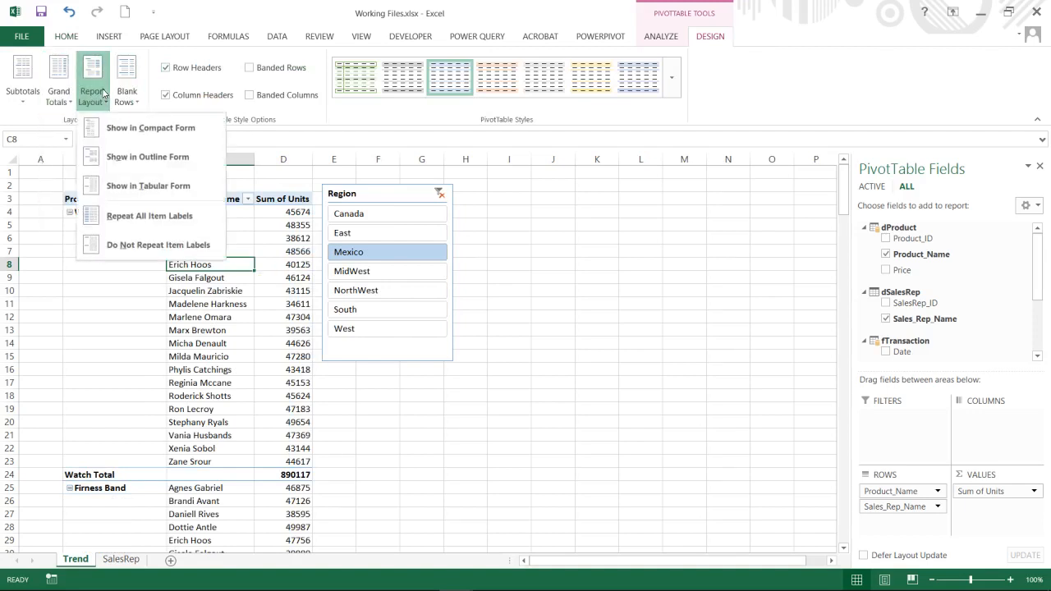
{"action": "left_click", "coordinate": [137, 213]}
- Turn off the Product_Name subtotals and move the Region slicer farther from the PivotTable, over columns H to J
{"action": "right_click", "coordinate": [118, 474]}
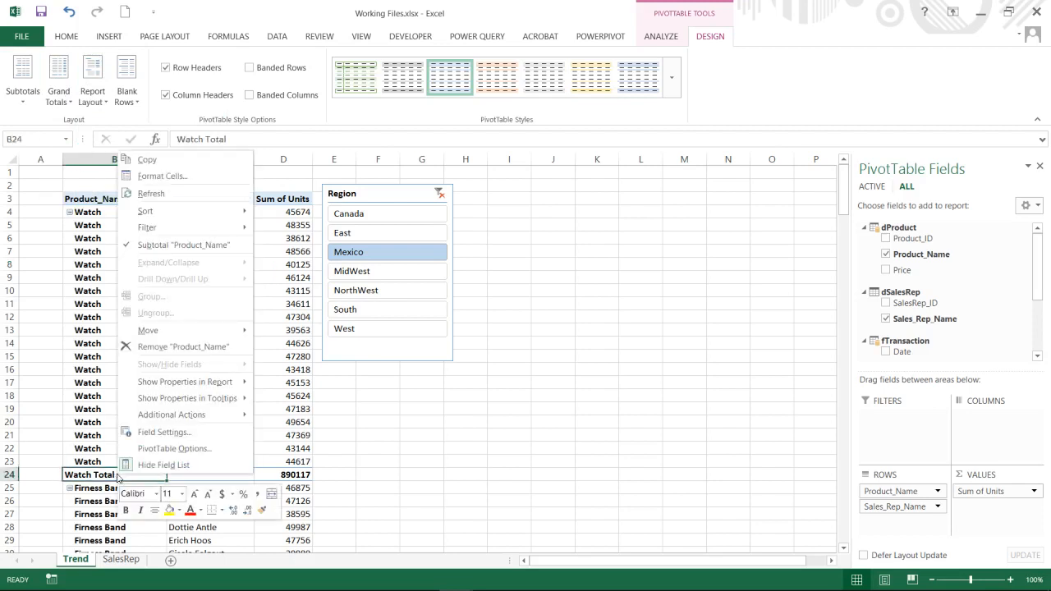
{"action": "left_click", "coordinate": [175, 251]}
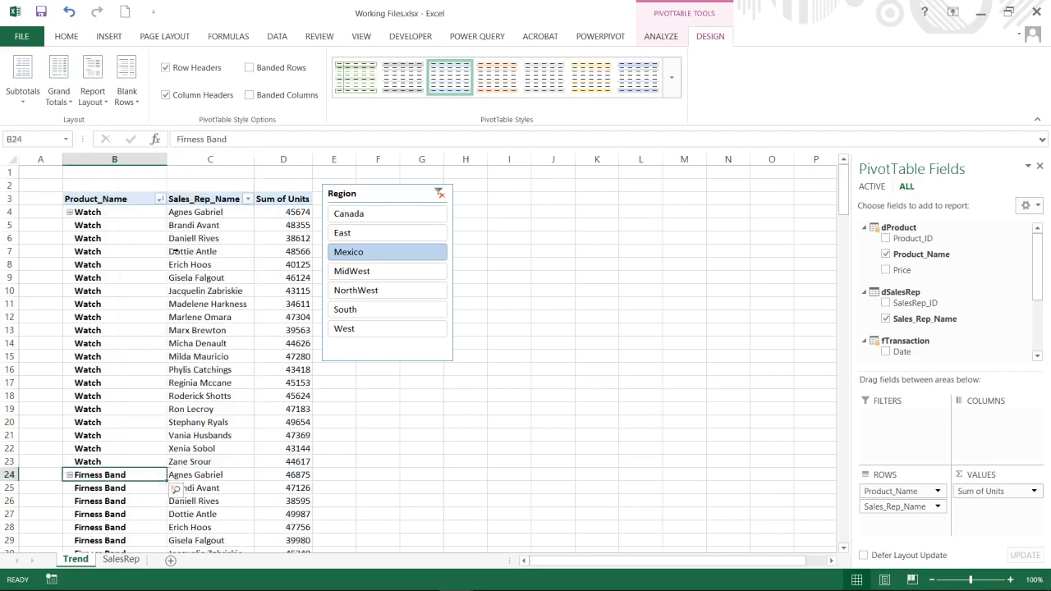
{"action": "left_click_drag", "start_coordinate": [369, 194], "coordinate": [485, 198]}
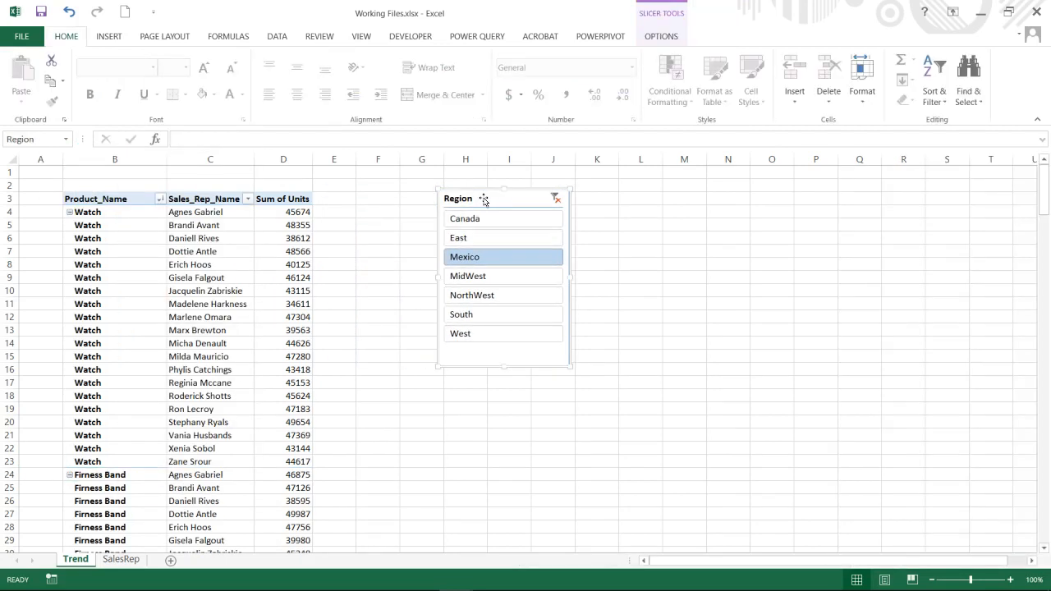
- Sort the Product_Name field in descending order by Sum of Units
{"action": "left_click", "coordinate": [160, 200]}
{"action": "left_click", "coordinate": [116, 248]}
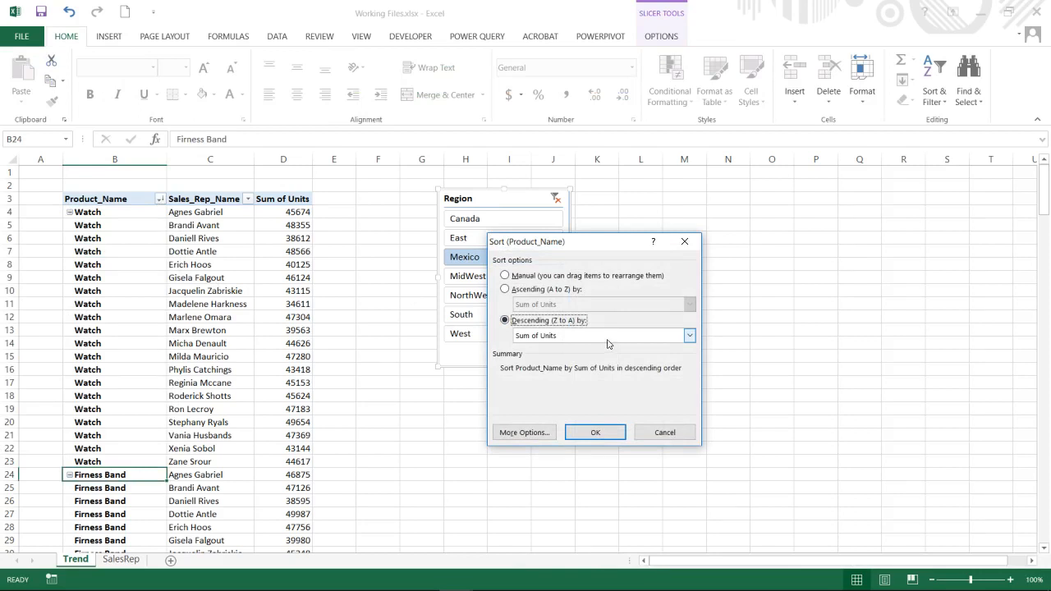
{"action": "left_click", "coordinate": [593, 435]}
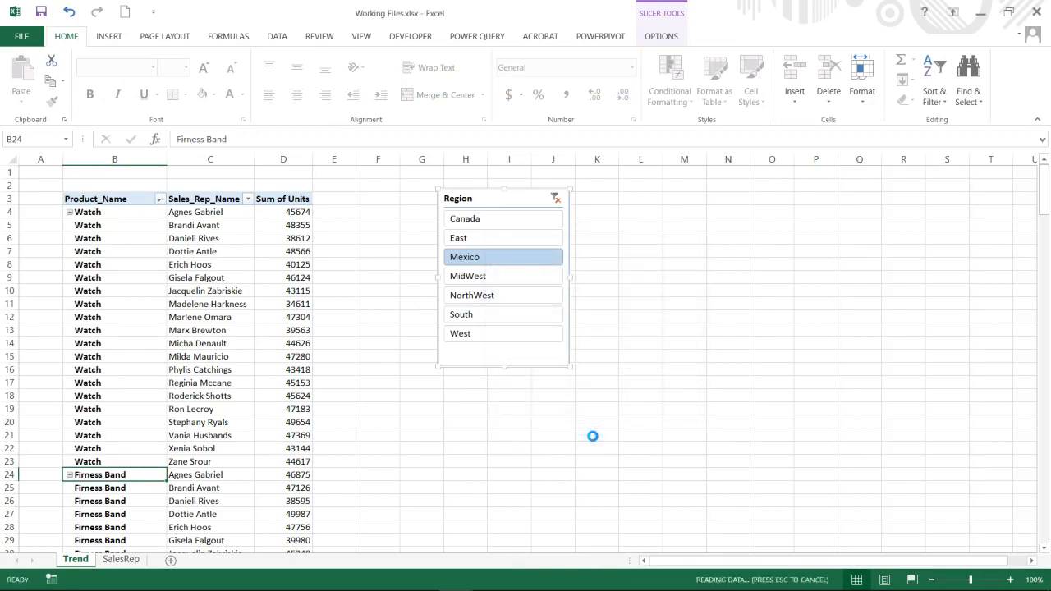
- Sort the Sales_Rep_Name field in descending order by Sum of Units
{"action": "left_click", "coordinate": [247, 198]}
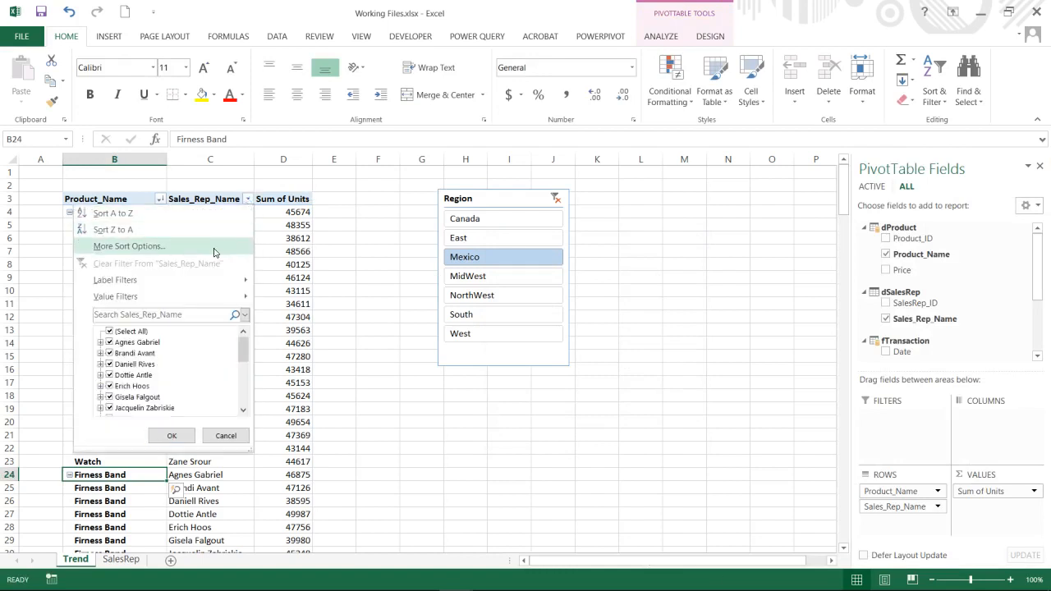
{"action": "left_click", "coordinate": [213, 249]}
{"action": "left_click", "coordinate": [518, 321]}
{"action": "left_click", "coordinate": [558, 335]}
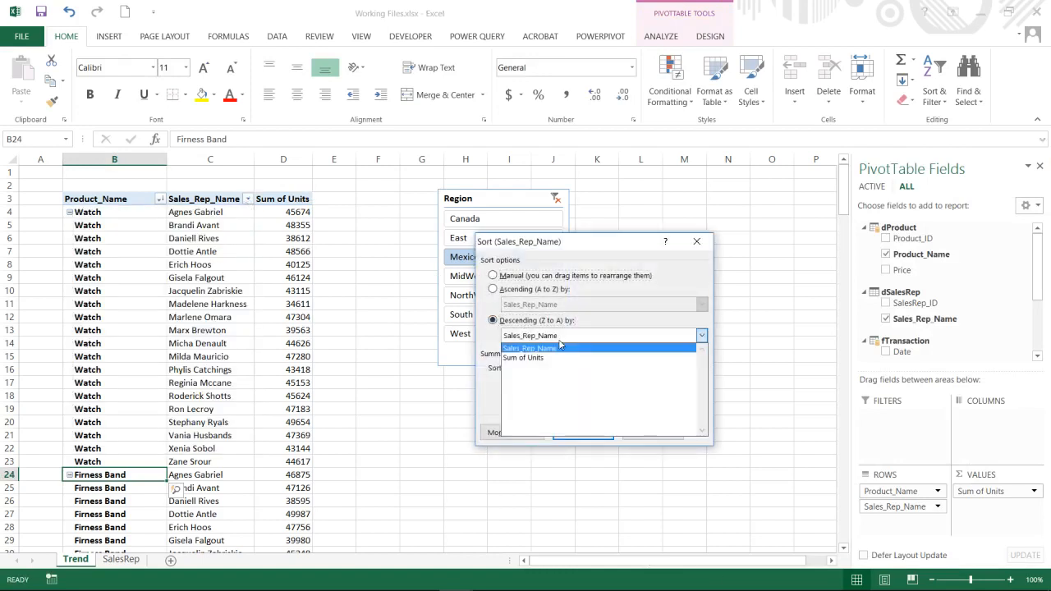
{"action": "left_click", "coordinate": [563, 359]}
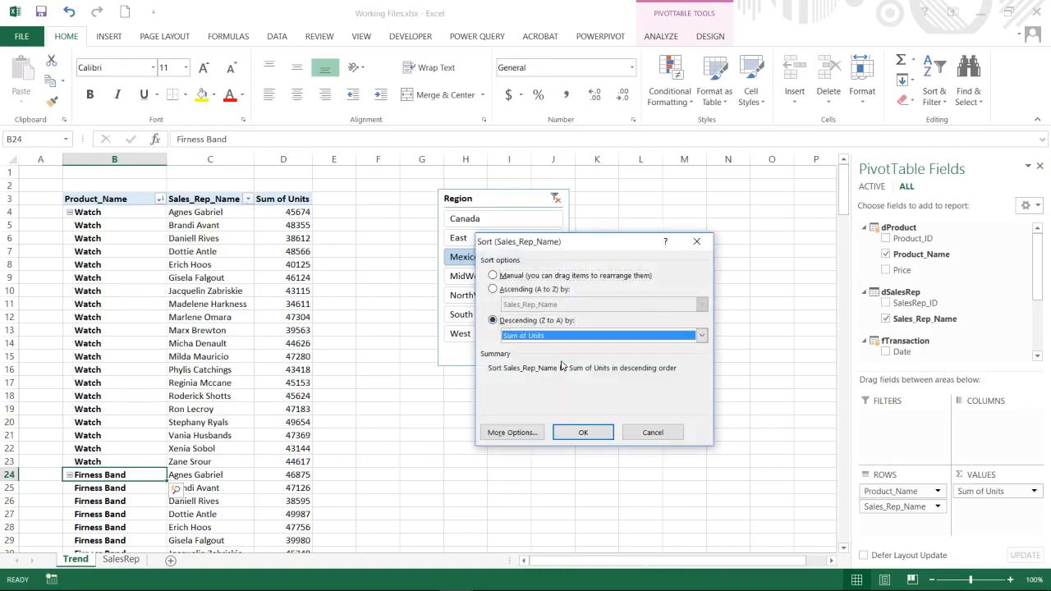
{"action": "left_click", "coordinate": [583, 433]}
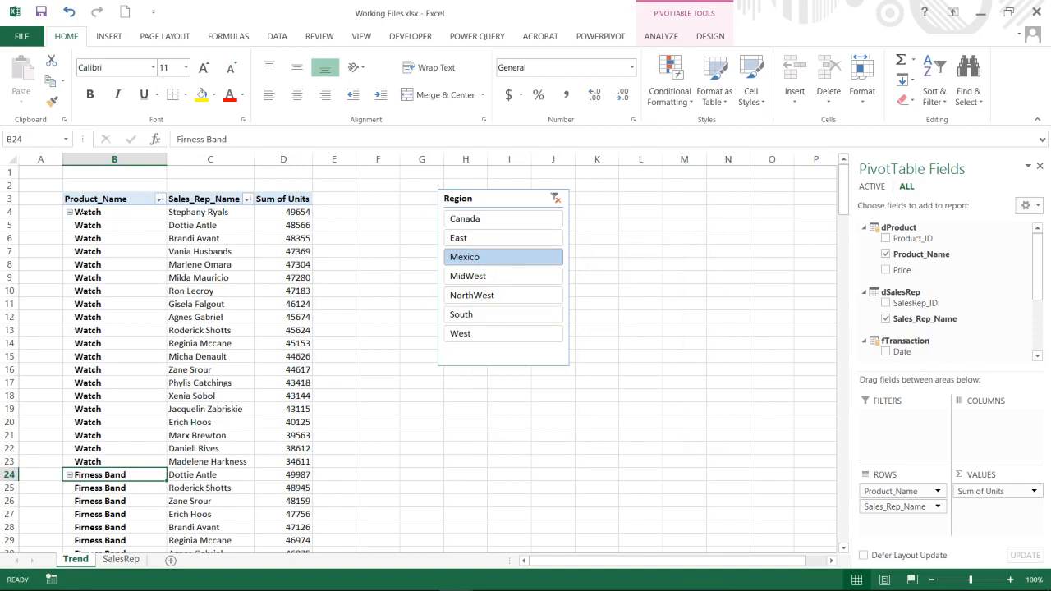
- Collapse the entire Product_Name field so the PivotTable lists only one row per product
{"action": "right_click", "coordinate": [88, 215]}
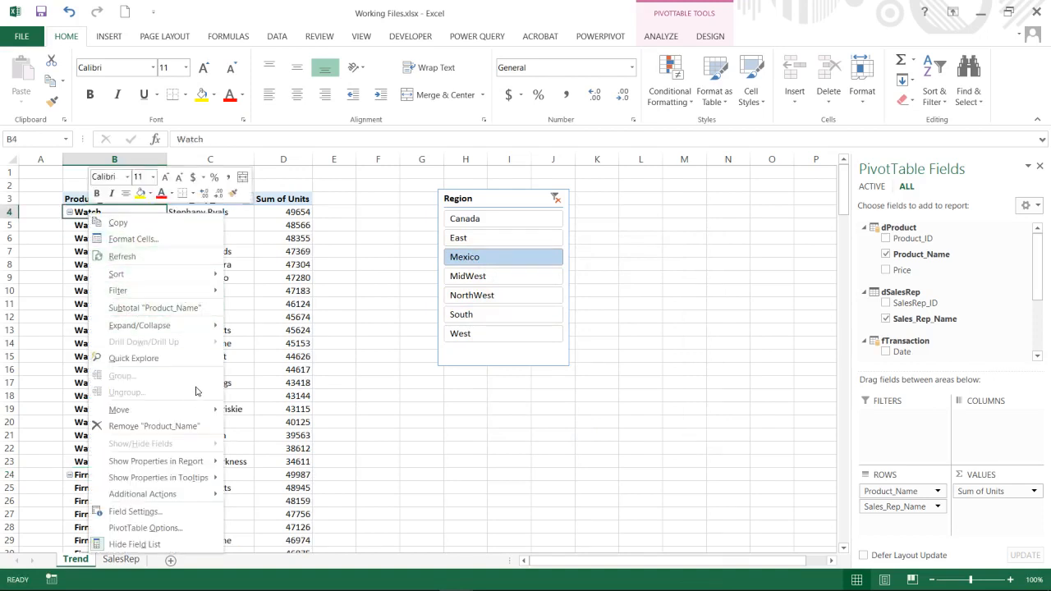
{"action": "left_click", "coordinate": [276, 355]}
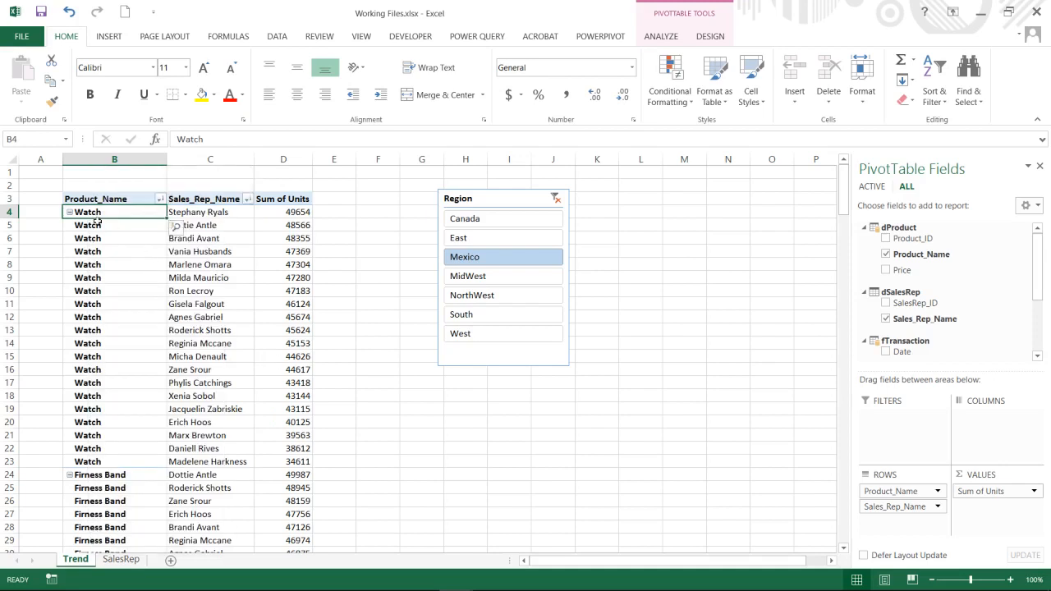
{"action": "left_click", "coordinate": [69, 212]}
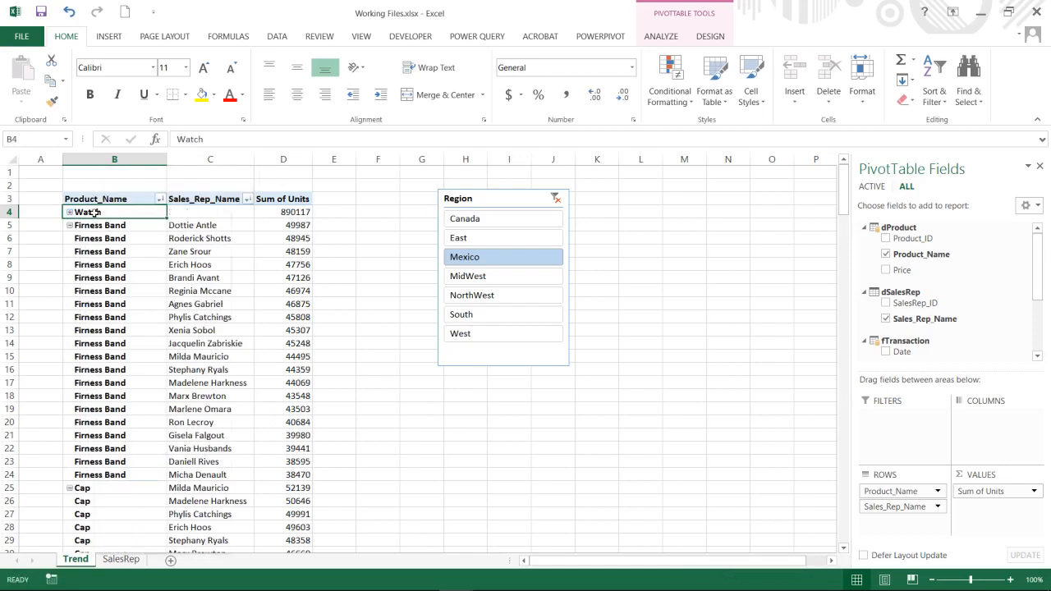
{"action": "right_click", "coordinate": [94, 214]}
{"action": "mouse_move", "coordinate": [169, 327]}
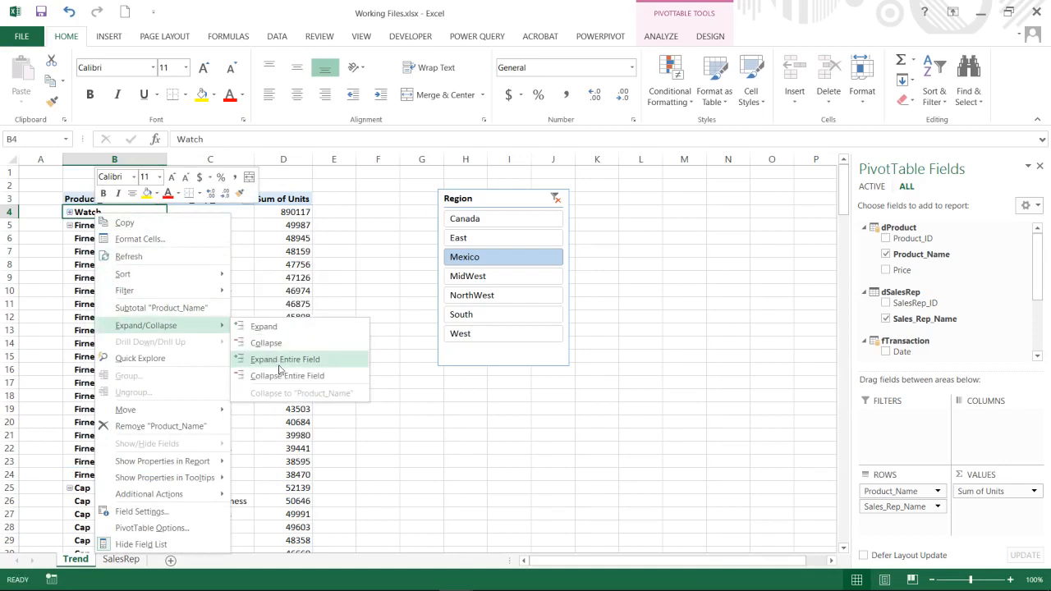
{"action": "left_click", "coordinate": [279, 374]}
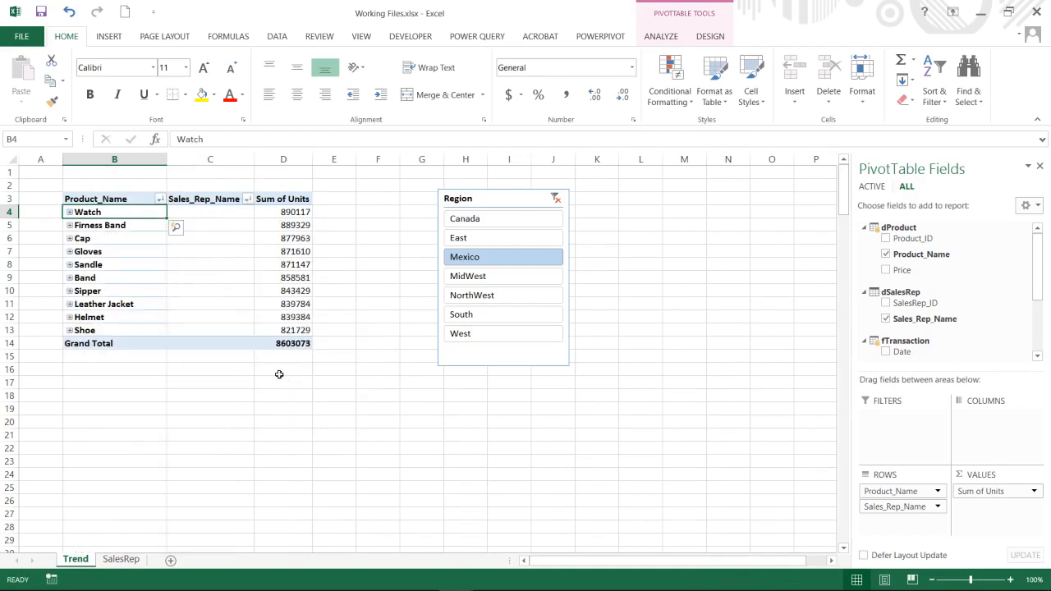
- Filter the PivotTable with the Region slicer to East and finally Canada, and expand Gloves to its sales reps
{"action": "left_click", "coordinate": [265, 268]}
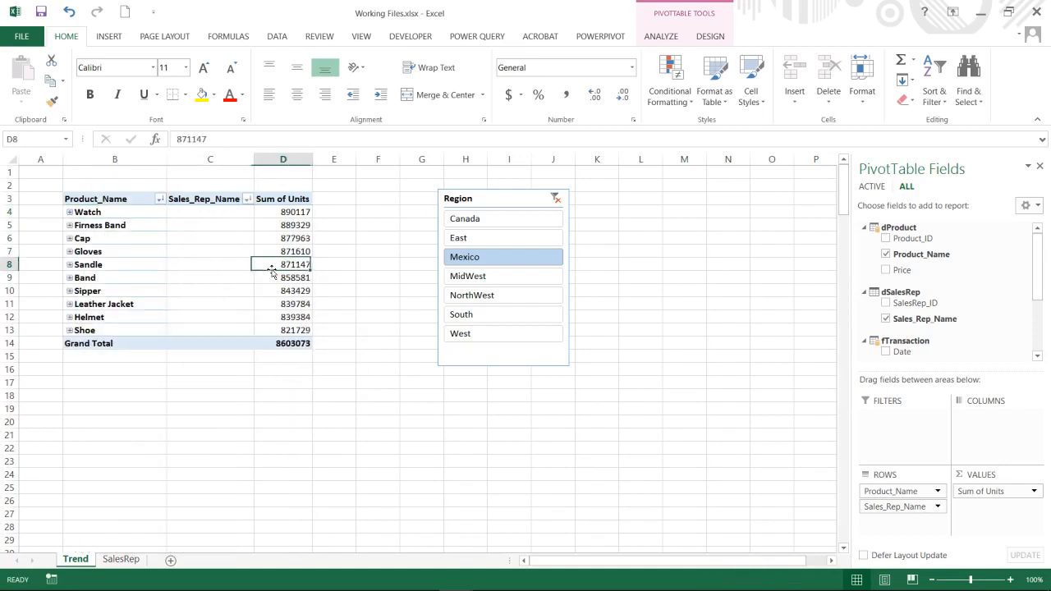
{"action": "left_click", "coordinate": [510, 243]}
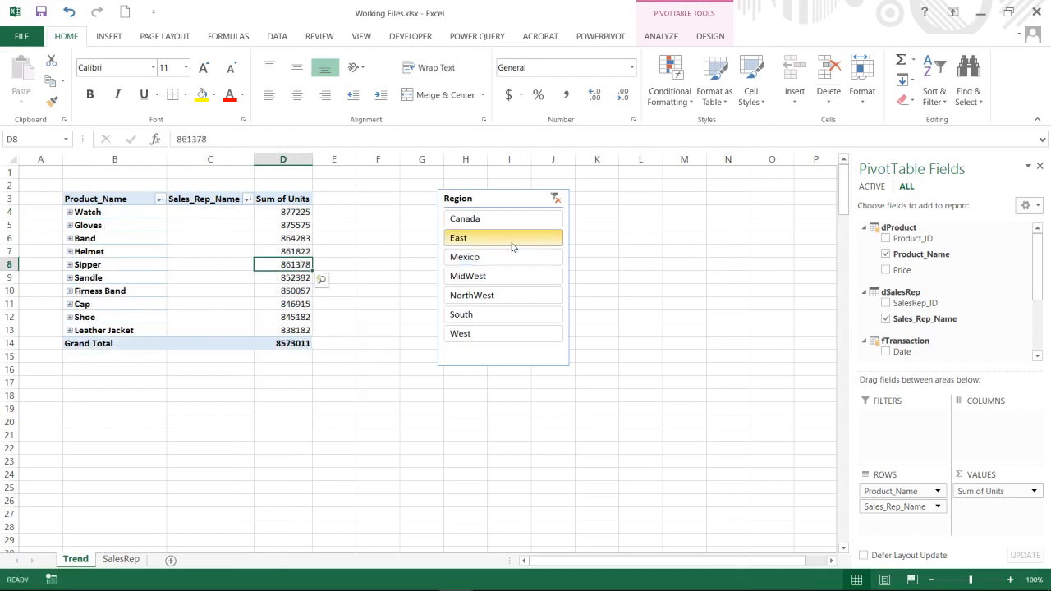
{"action": "left_click", "coordinate": [514, 225]}
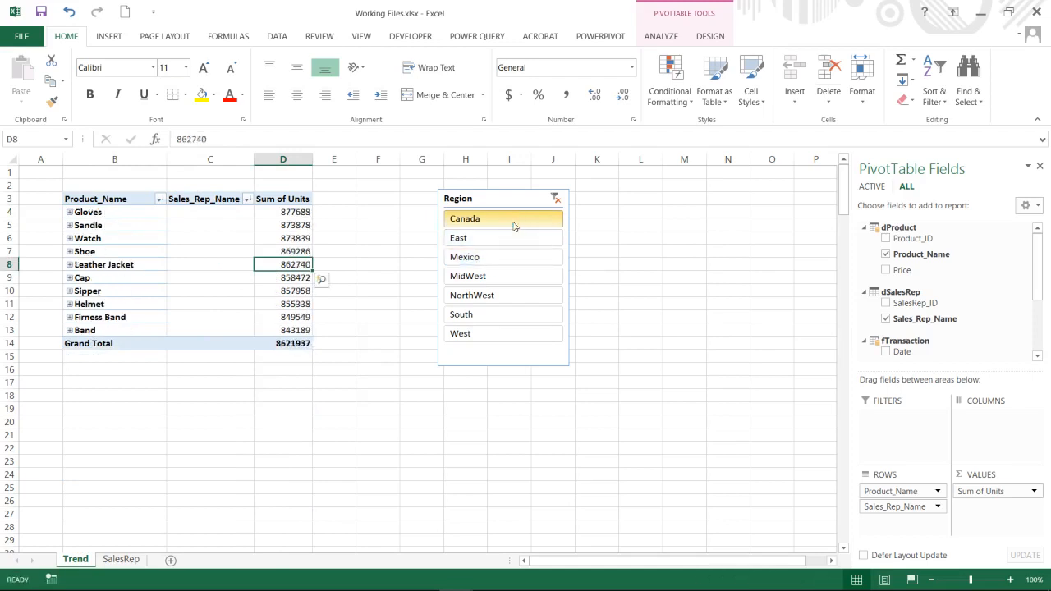
{"action": "left_click", "coordinate": [69, 212]}
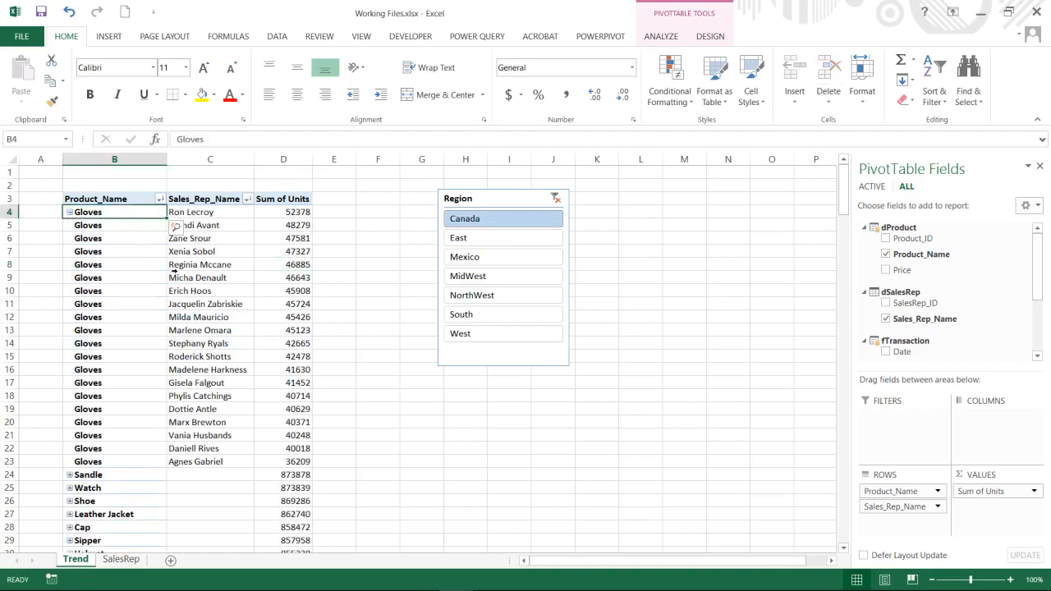
{"action": "left_click", "coordinate": [228, 215]}
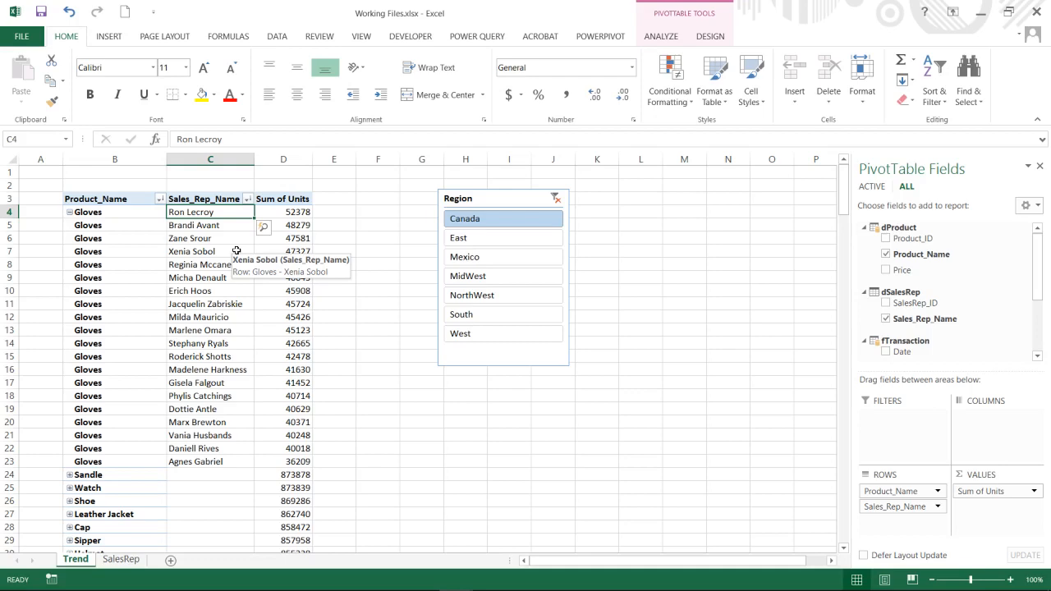
{"action": "key", "text": "alt+Tab"}
{"action": "key", "text": "alt+Tab"}
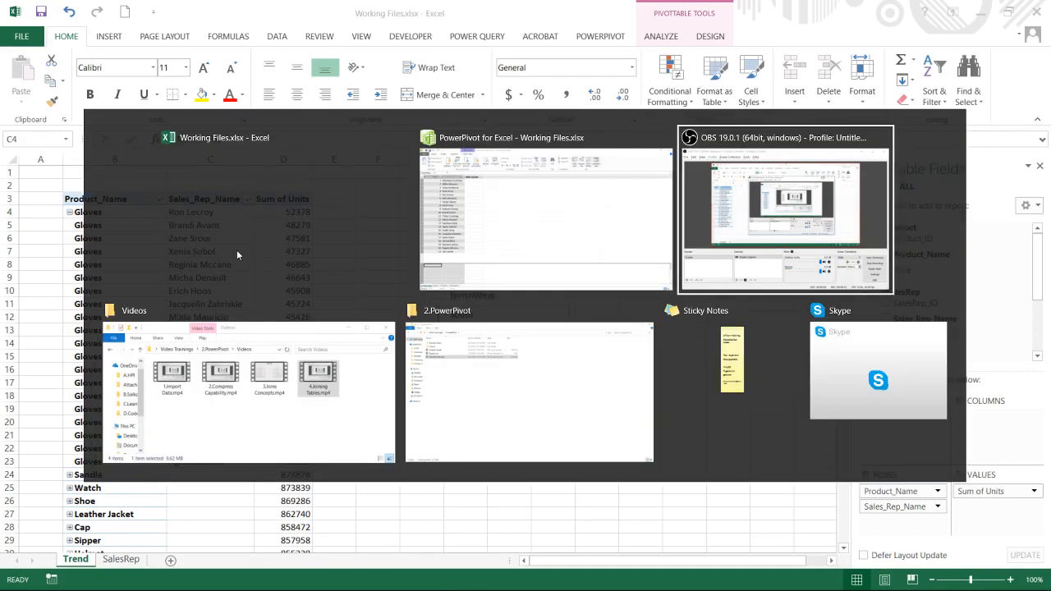